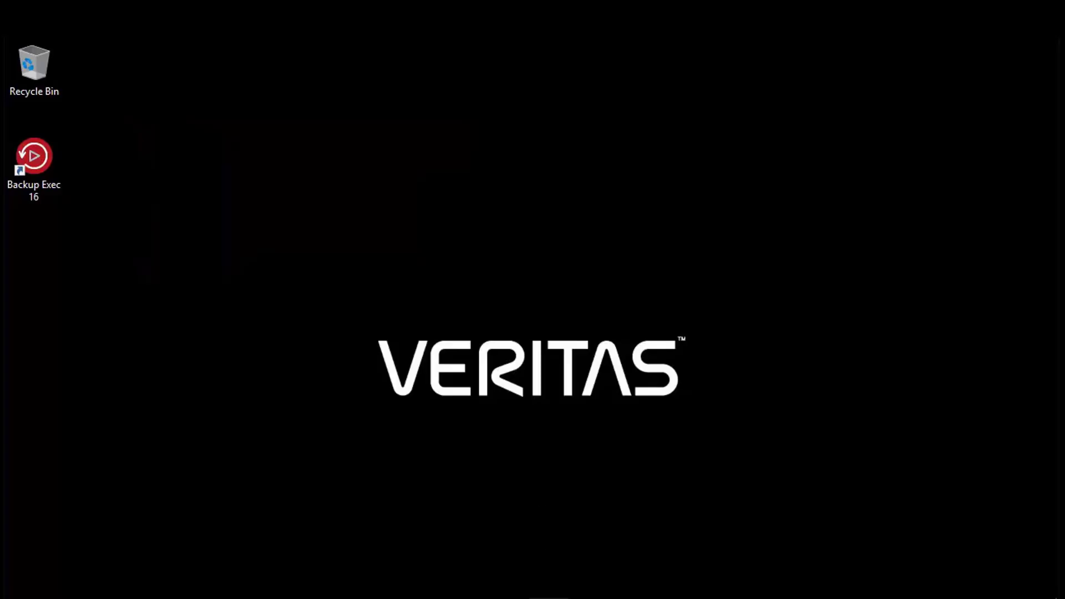
# Add a new OpenDedupe volume named azure_odd with volume type Azure.
pyautogui.moveTo(549, 597)
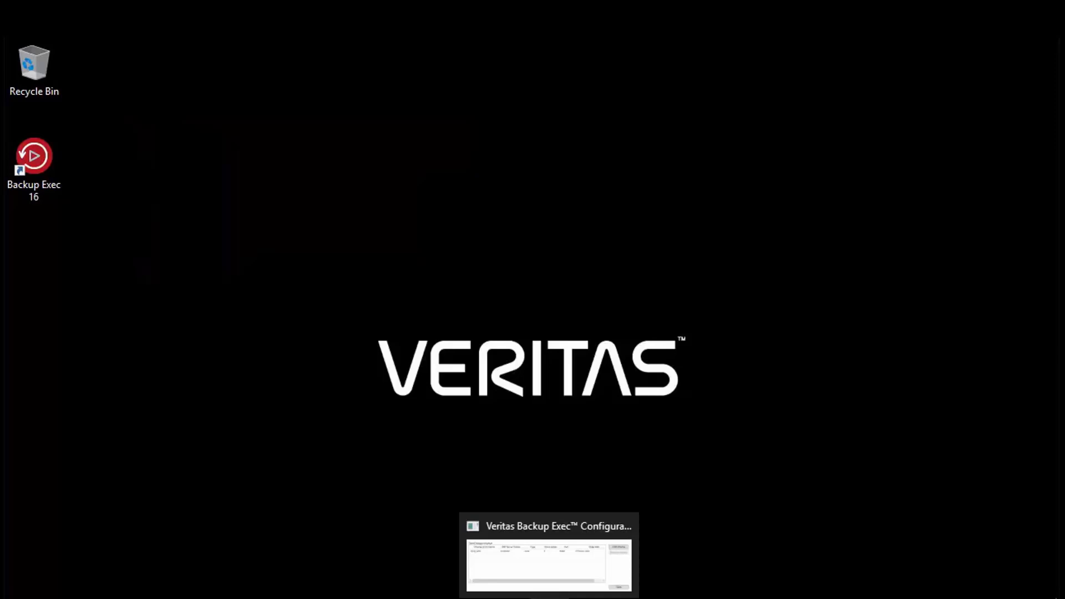
pyautogui.click(544, 563)
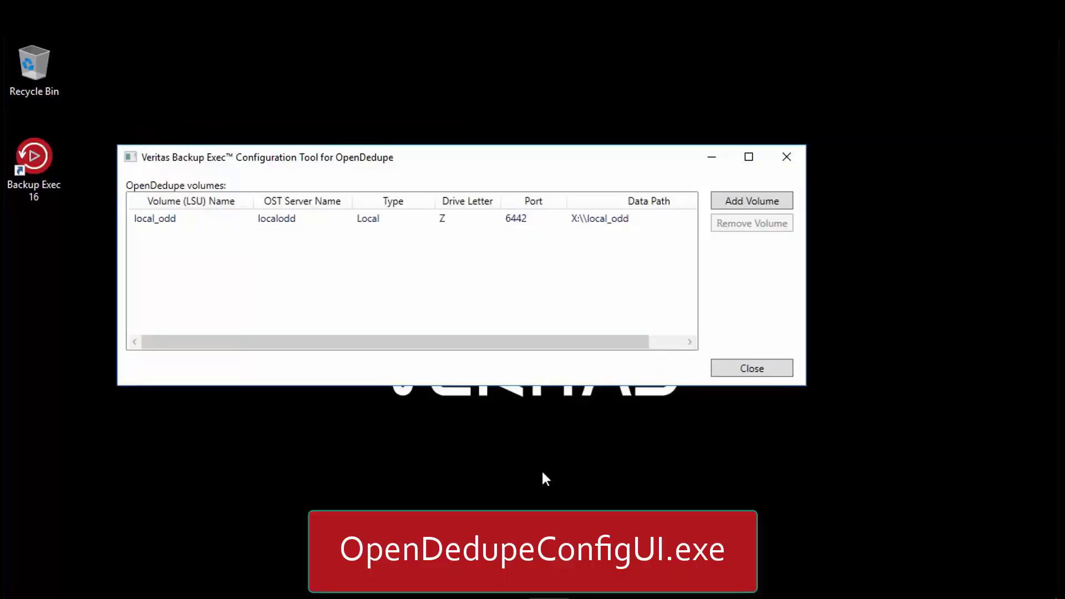
pyautogui.click(735, 201)
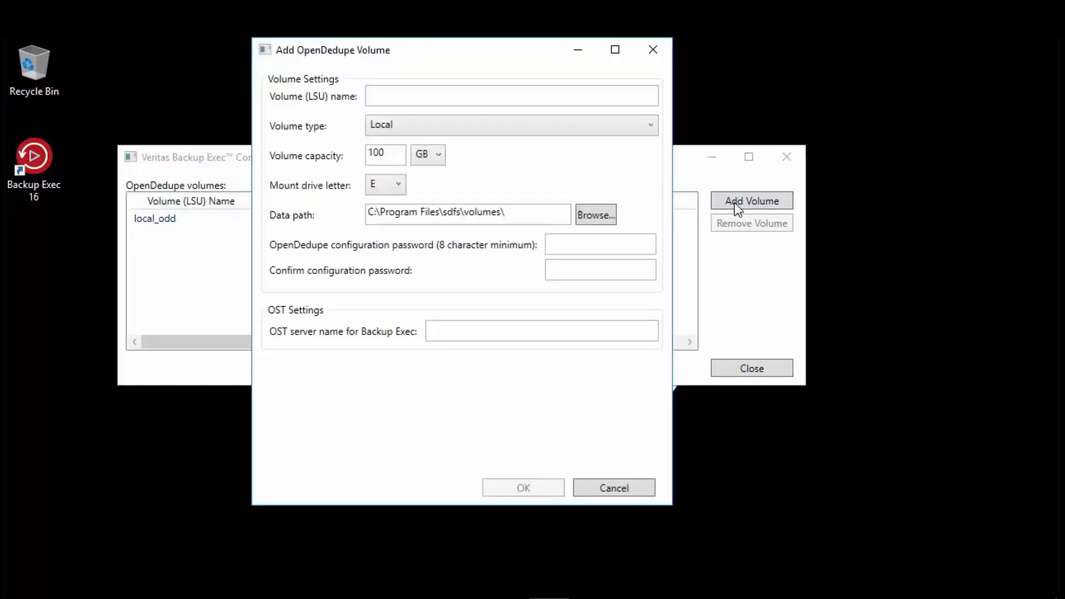
pyautogui.click(383, 98)
pyautogui.write('a')
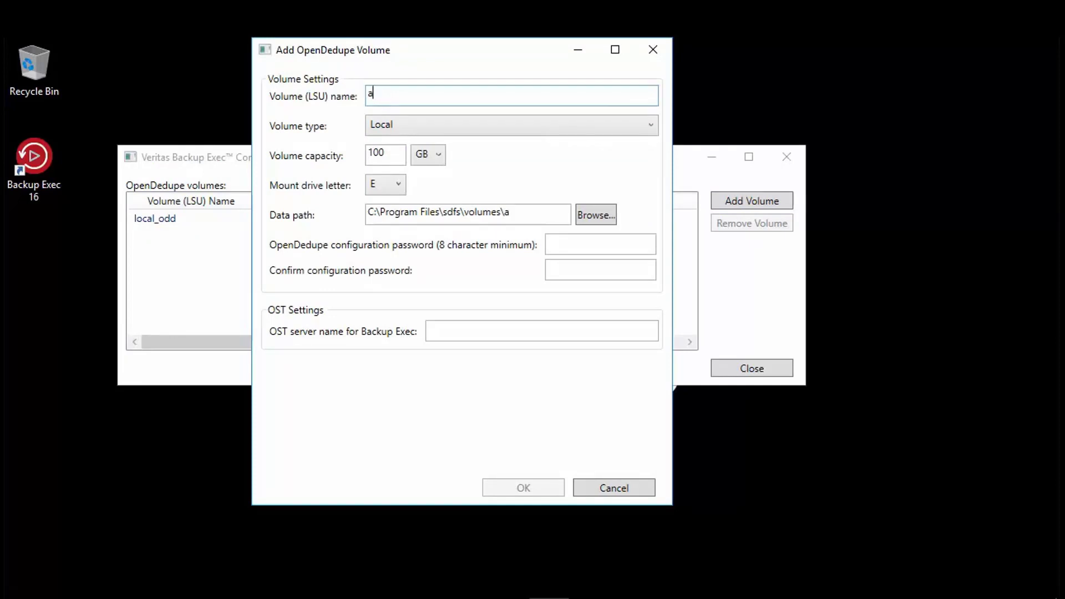
pyautogui.write('zure_odd')
pyautogui.click(652, 125)
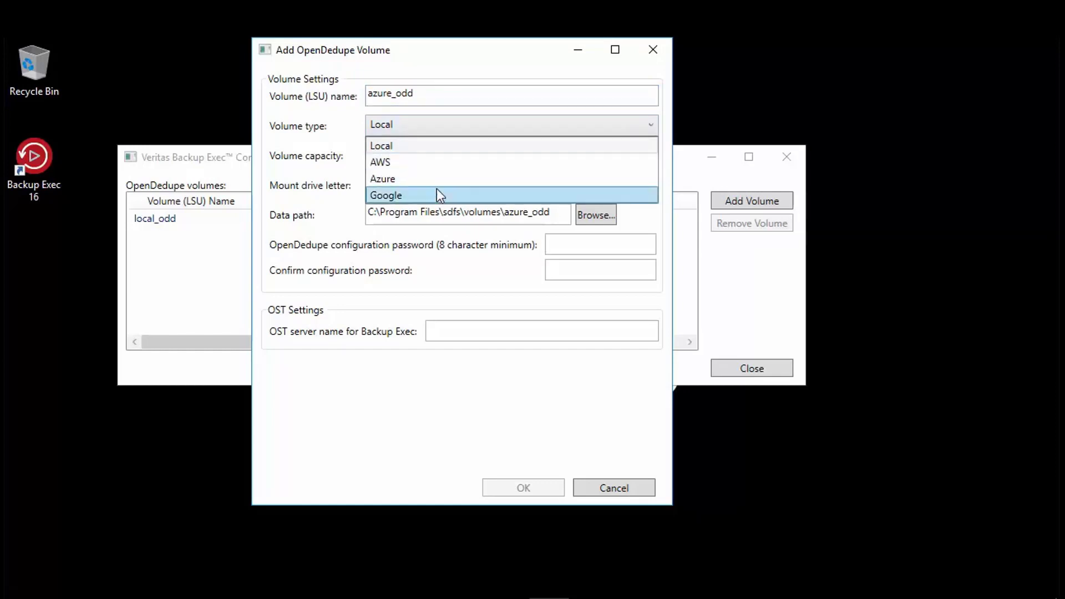
pyautogui.click(387, 181)
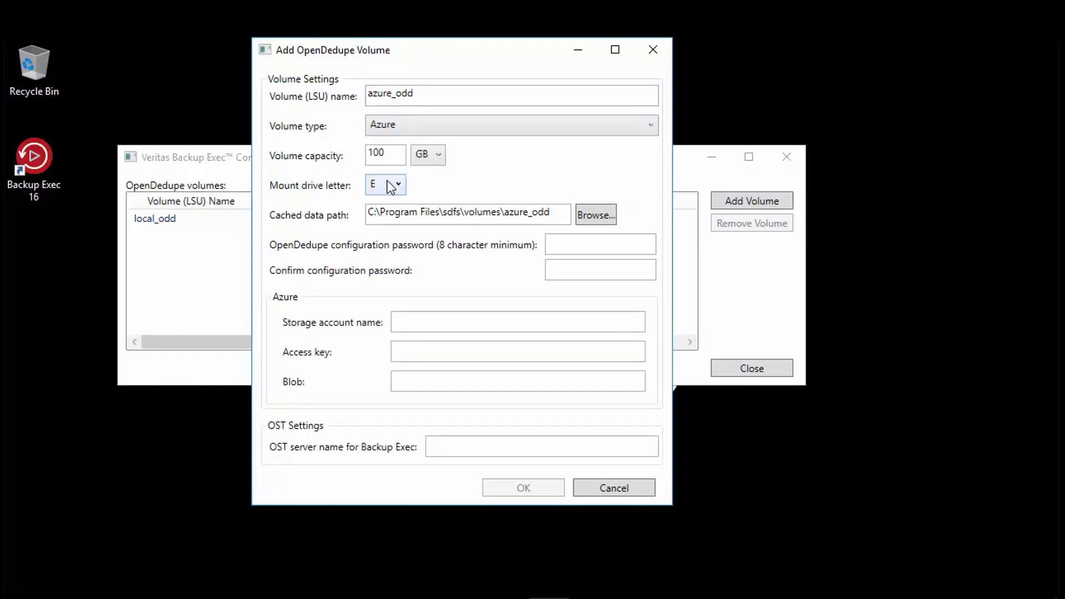
# Set the volume capacity to 1 TB and mount it as drive W.
pyautogui.moveTo(391, 148); pyautogui.dragTo(341, 157)
pyautogui.write('1')
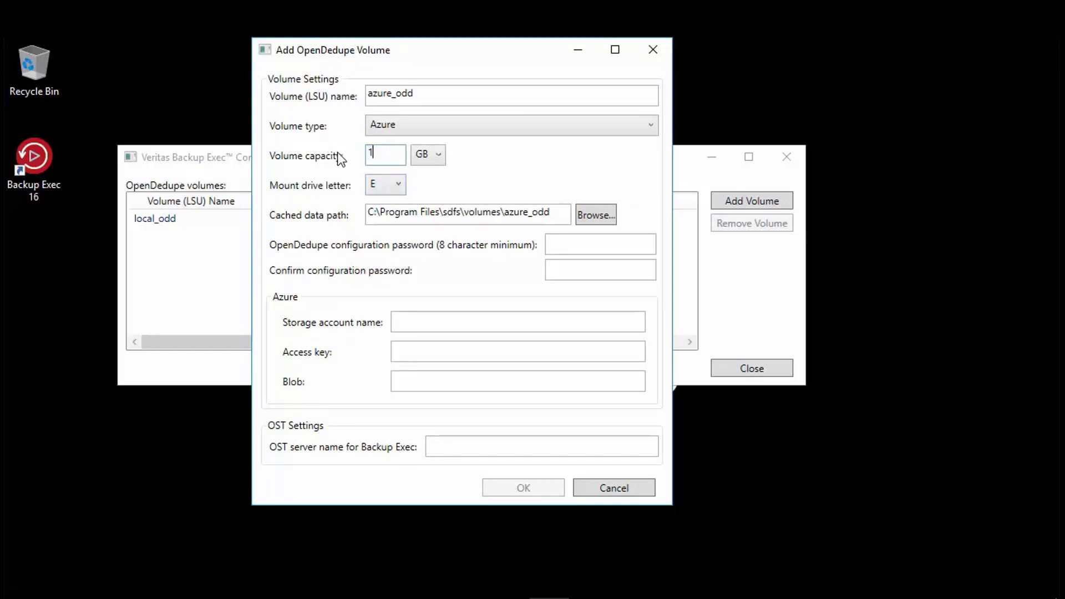
pyautogui.click(438, 153)
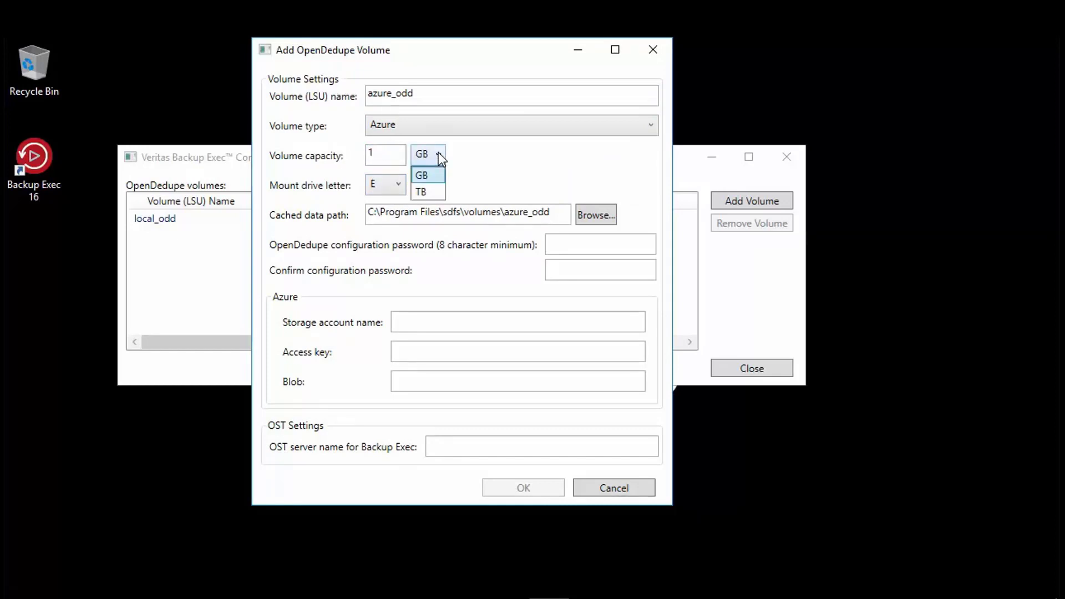
pyautogui.click(424, 198)
pyautogui.click(400, 186)
pyautogui.moveTo(404, 299); pyautogui.dragTo(399, 399)
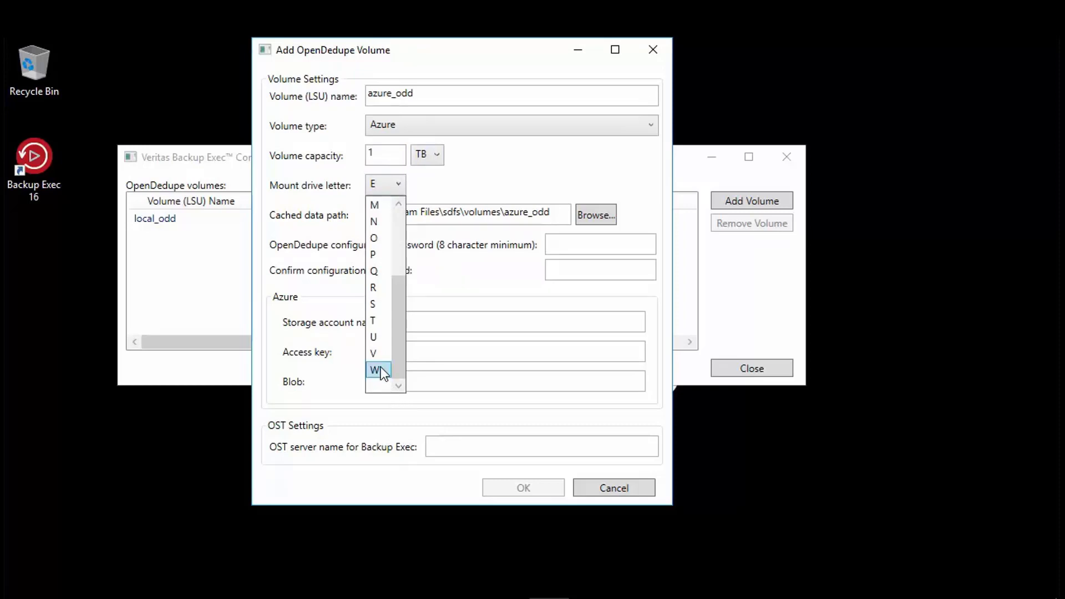
pyautogui.click(381, 367)
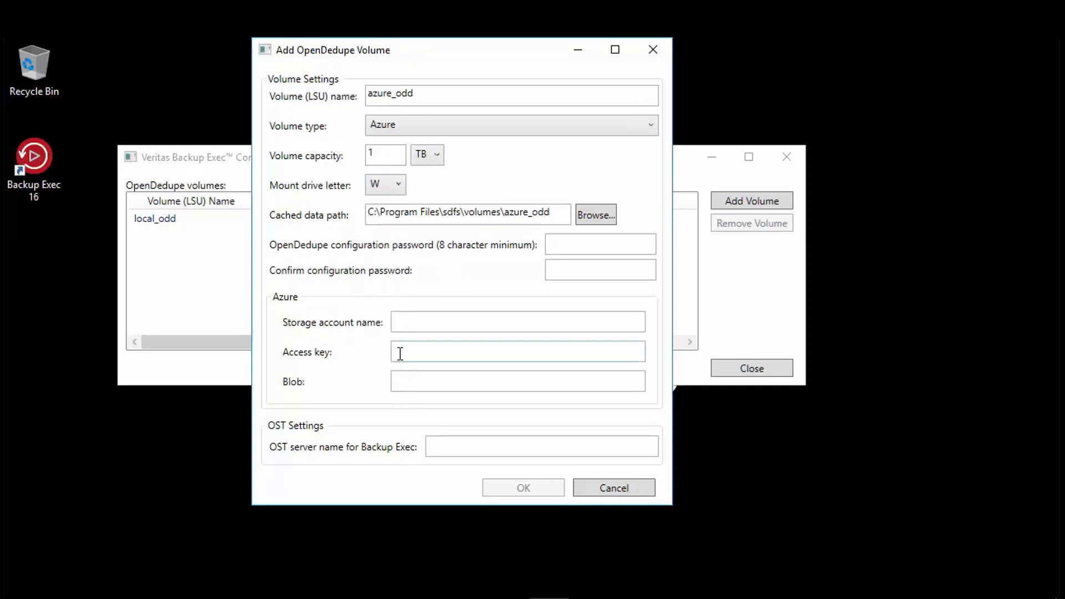
# Put the cached data on Local Disk (Y:), giving the path Y:\azure_odd.
pyautogui.click(597, 215)
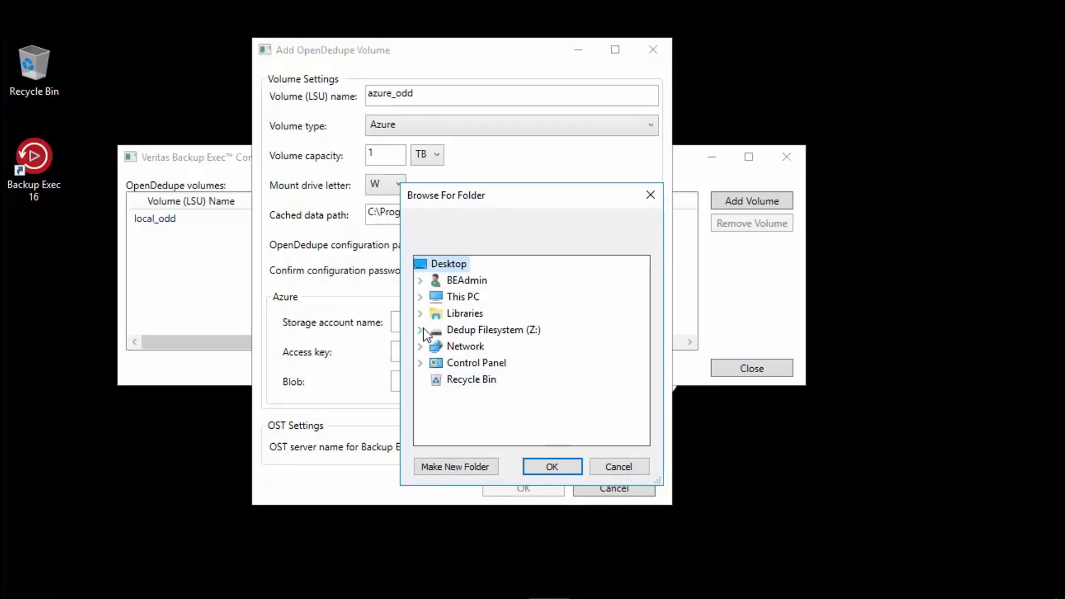
pyautogui.click(421, 299)
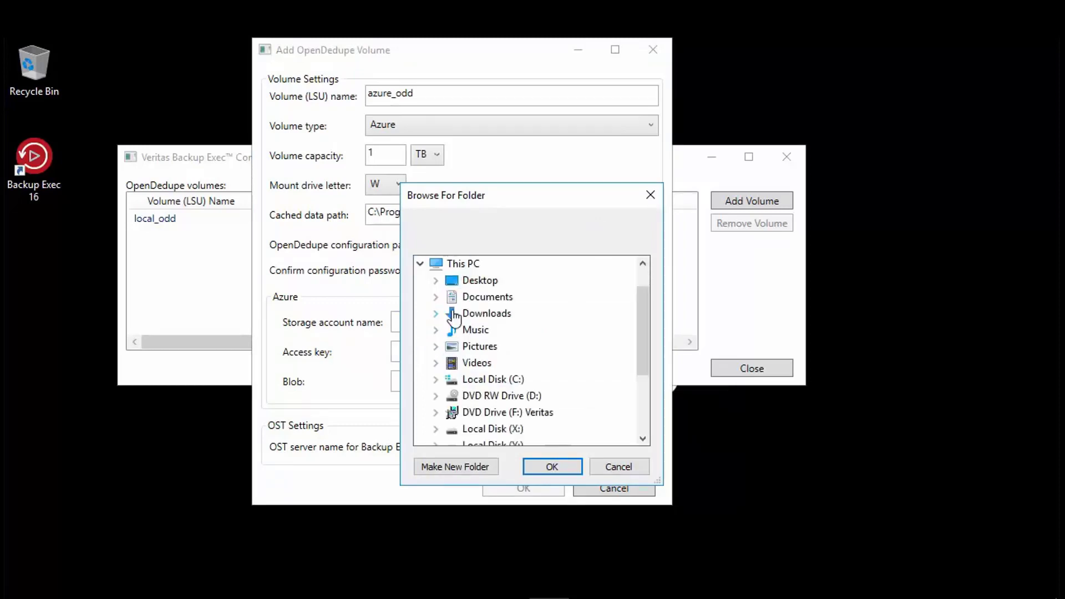
pyautogui.moveTo(641, 334); pyautogui.dragTo(633, 367)
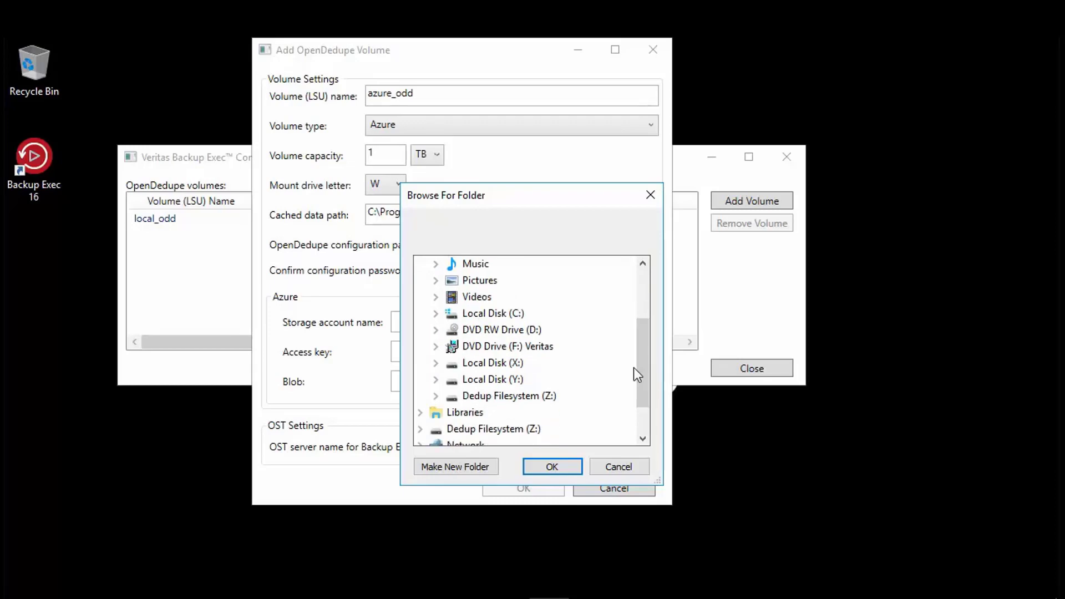
pyautogui.click(497, 380)
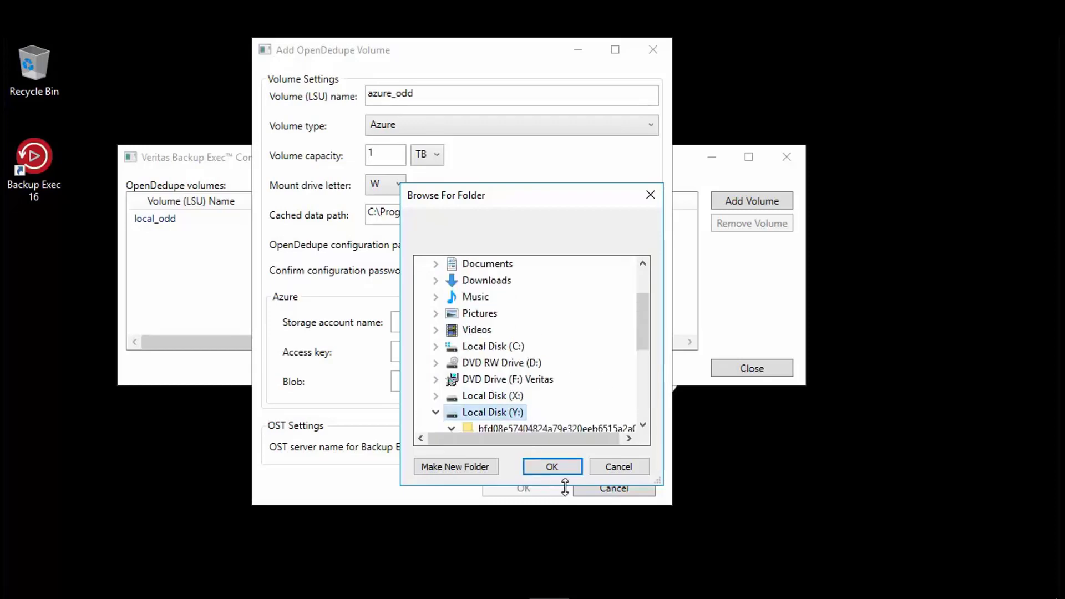
pyautogui.click(553, 469)
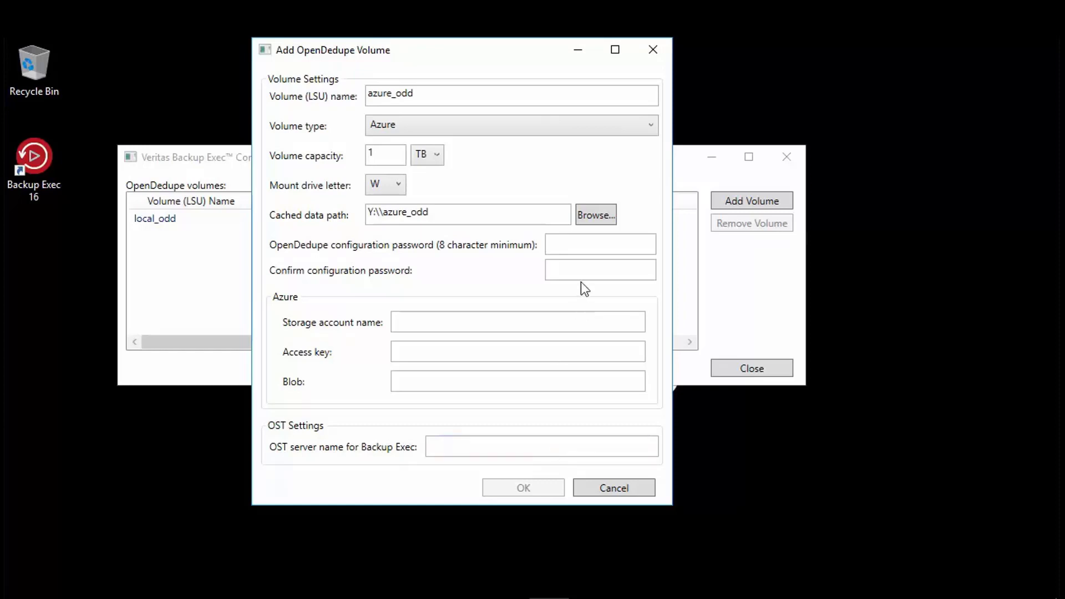
# Enter the configuration password for the azure_odd volume and confirm it.
pyautogui.click(568, 246)
pyautogui.write('•••••••')
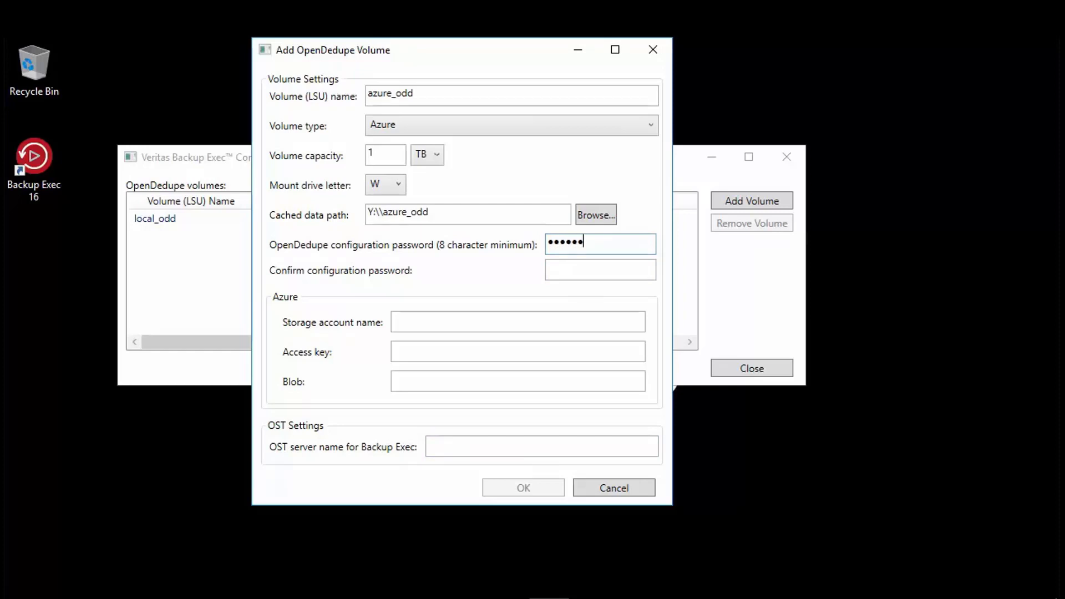
pyautogui.write('•••')
pyautogui.click(570, 265)
pyautogui.write('•••')
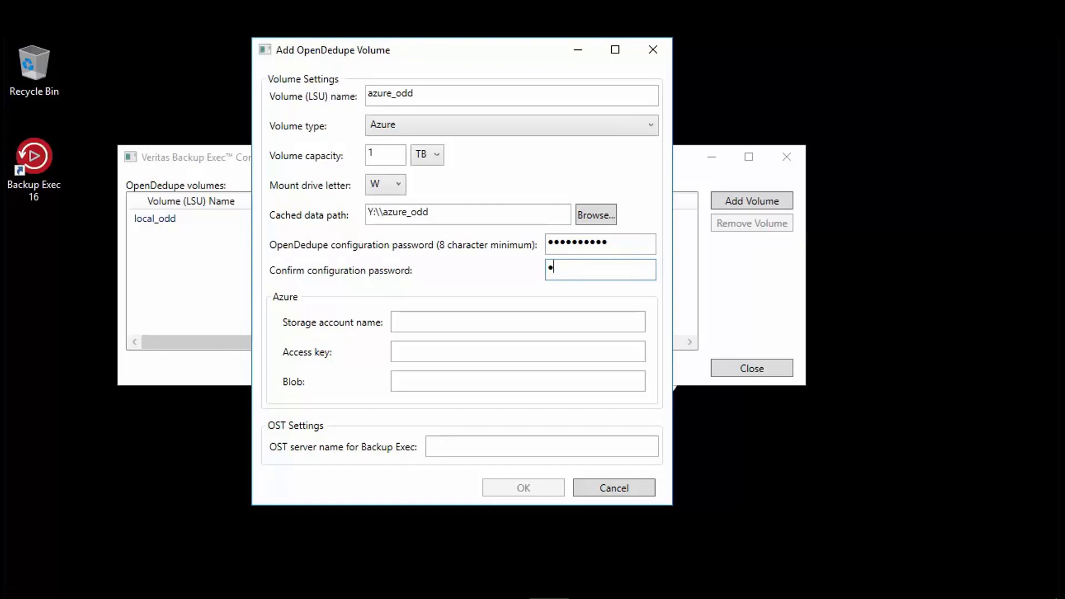
pyautogui.write('•••••••')
pyautogui.click(422, 323)
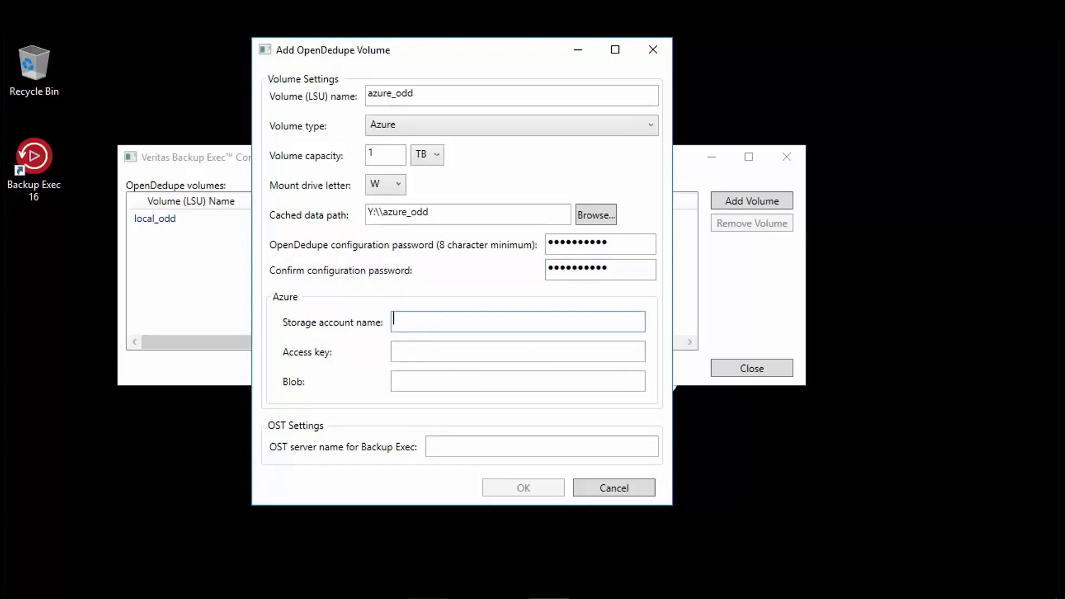
# Enter storage account beazurededup, paste its access key from the Azure page, and set blob oddtocloud.
pyautogui.click(423, 595)
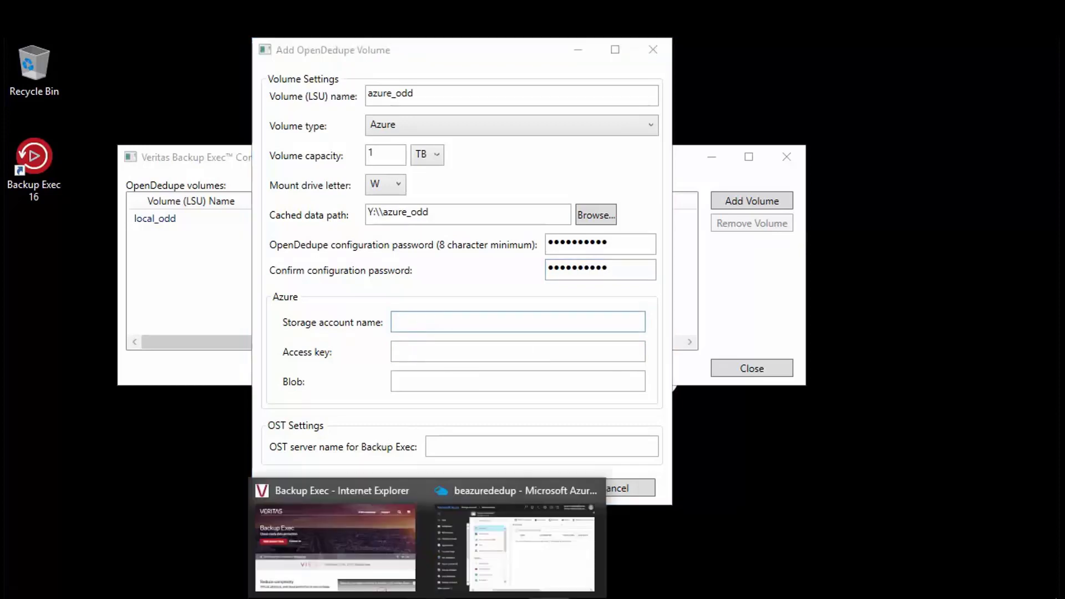
pyautogui.click(524, 571)
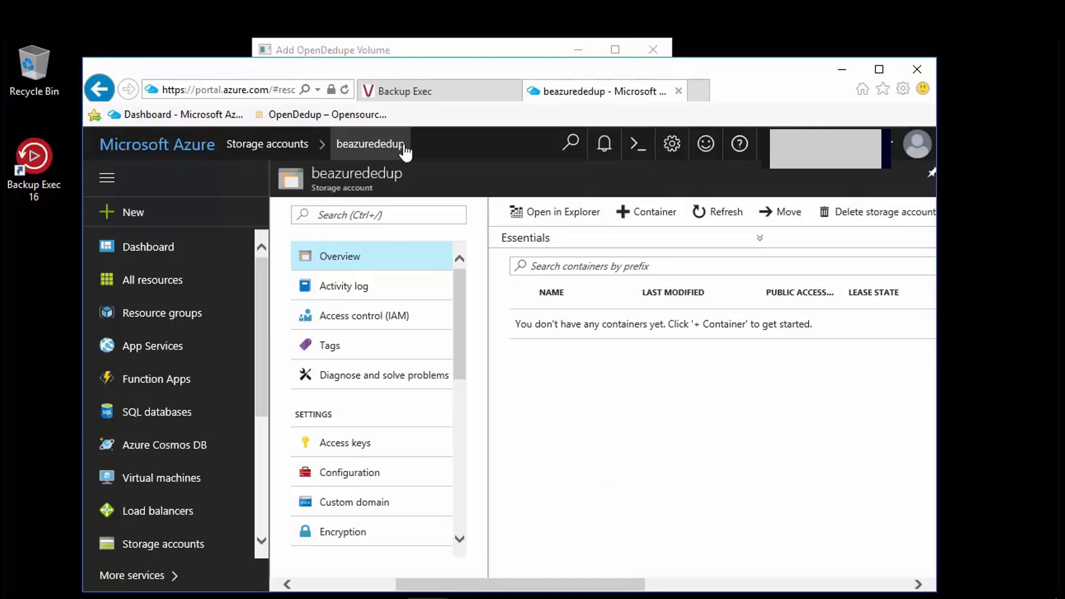
pyautogui.click(510, 596)
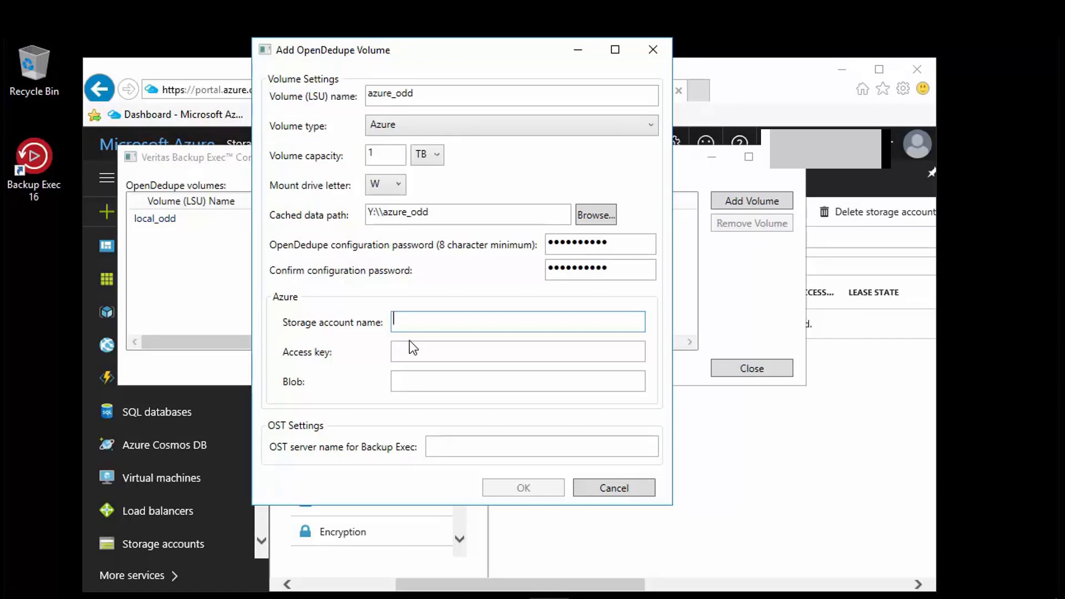
pyautogui.write('beazurededup')
pyautogui.click(418, 351)
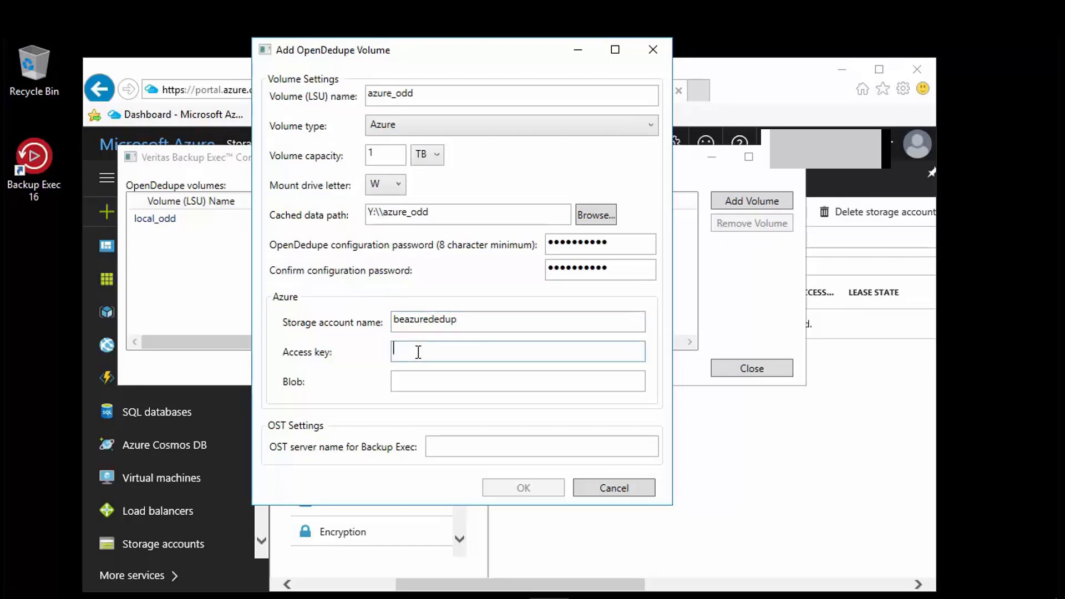
pyautogui.rightClick(418, 352)
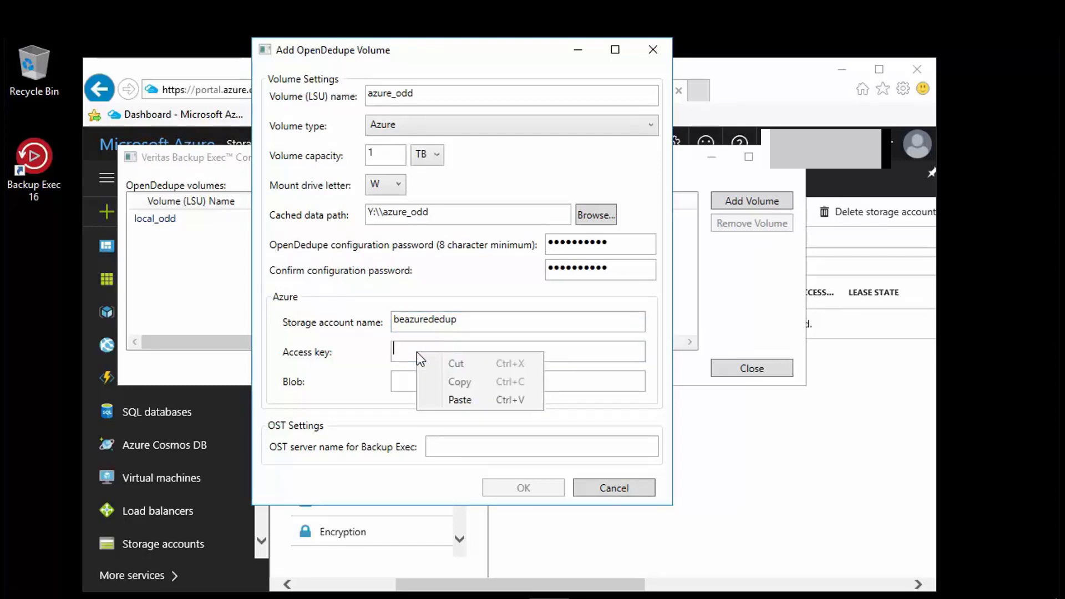
pyautogui.click(454, 400)
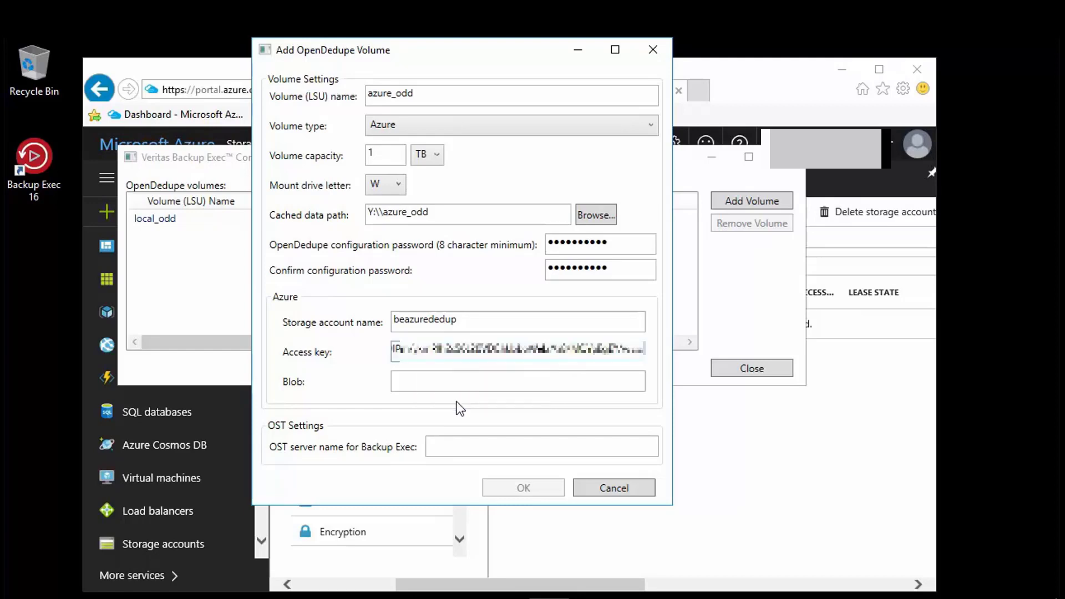
pyautogui.click(416, 381)
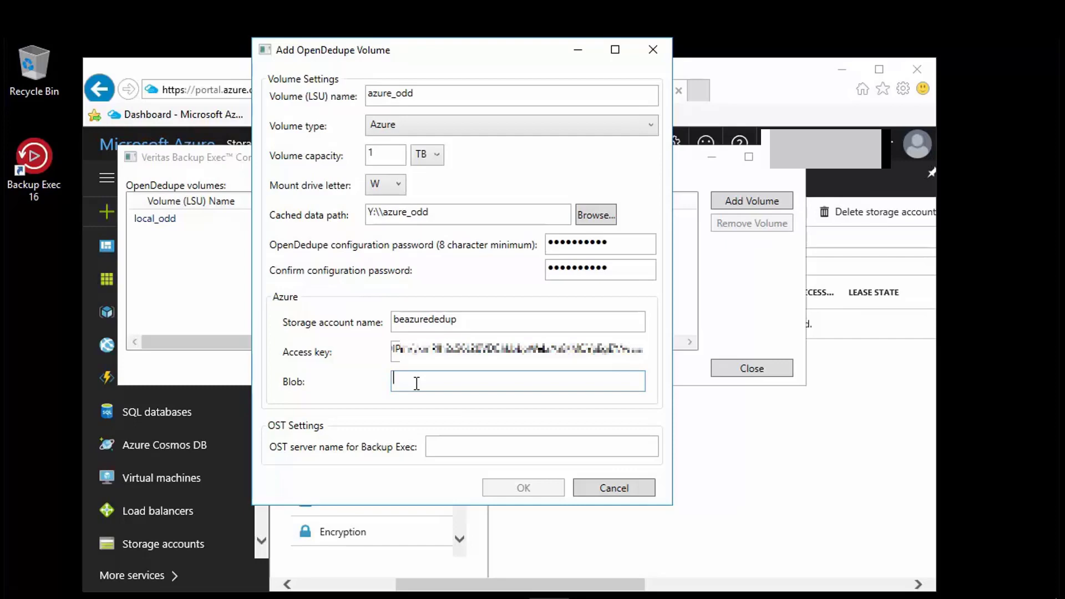
pyautogui.write('oddtocloud')
# Enter azureodd as the OST server name for Backup Exec.
pyautogui.click(452, 447)
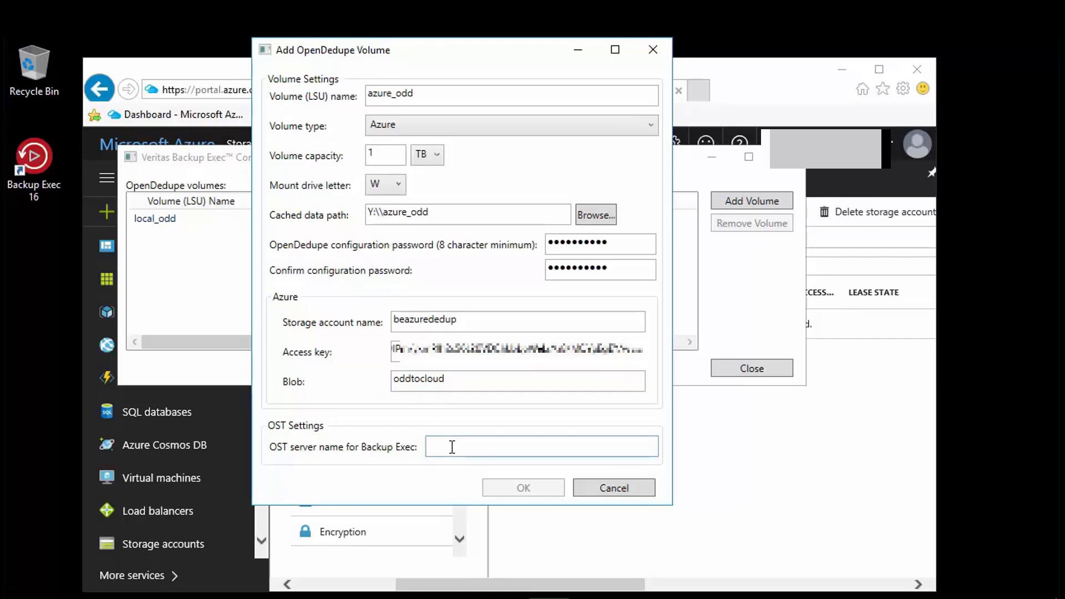
pyautogui.write('a')
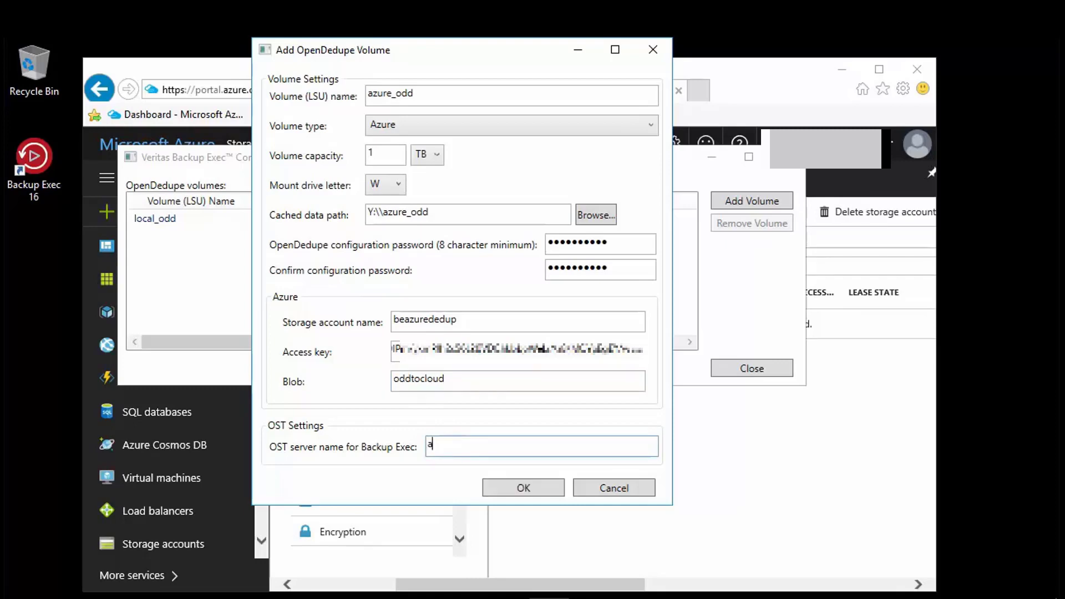
pyautogui.write('zureo')
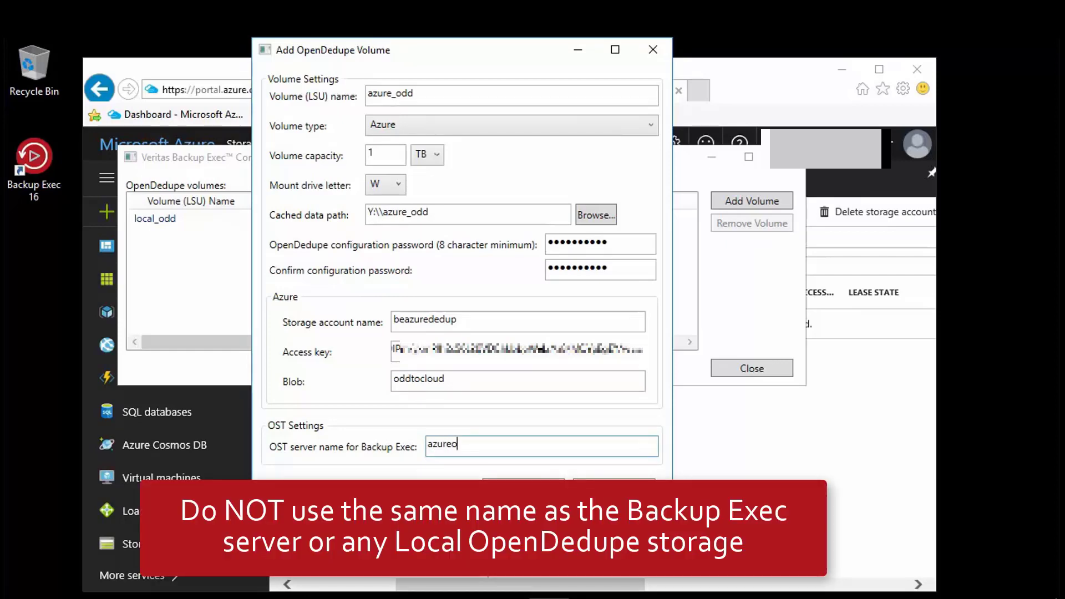
pyautogui.write('dd')
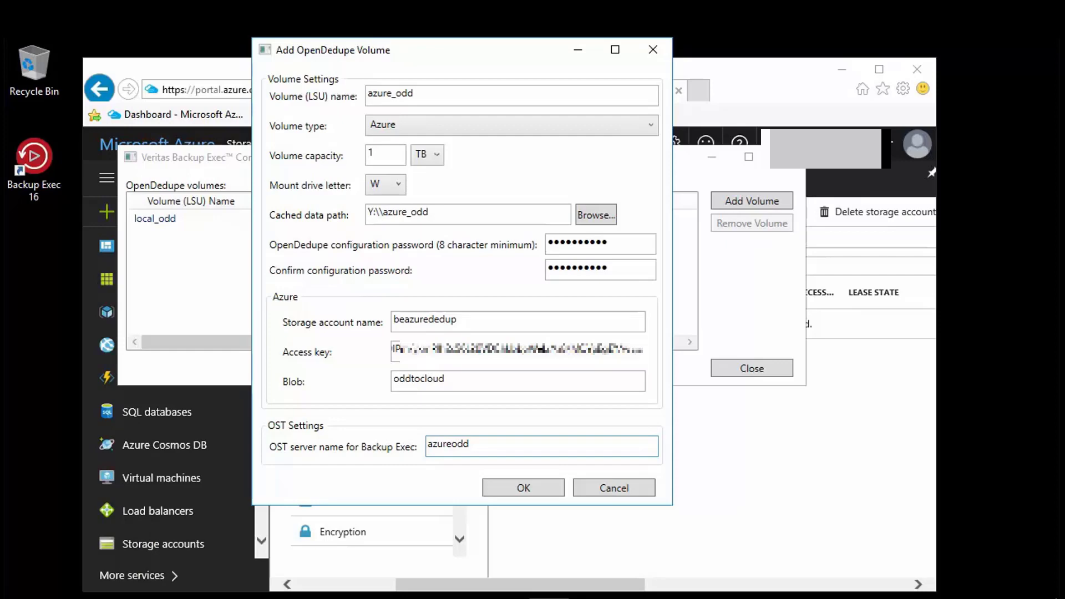
# Create the azure_odd volume and close the output log, leaving it listed on drive W, port 6443.
pyautogui.click(523, 488)
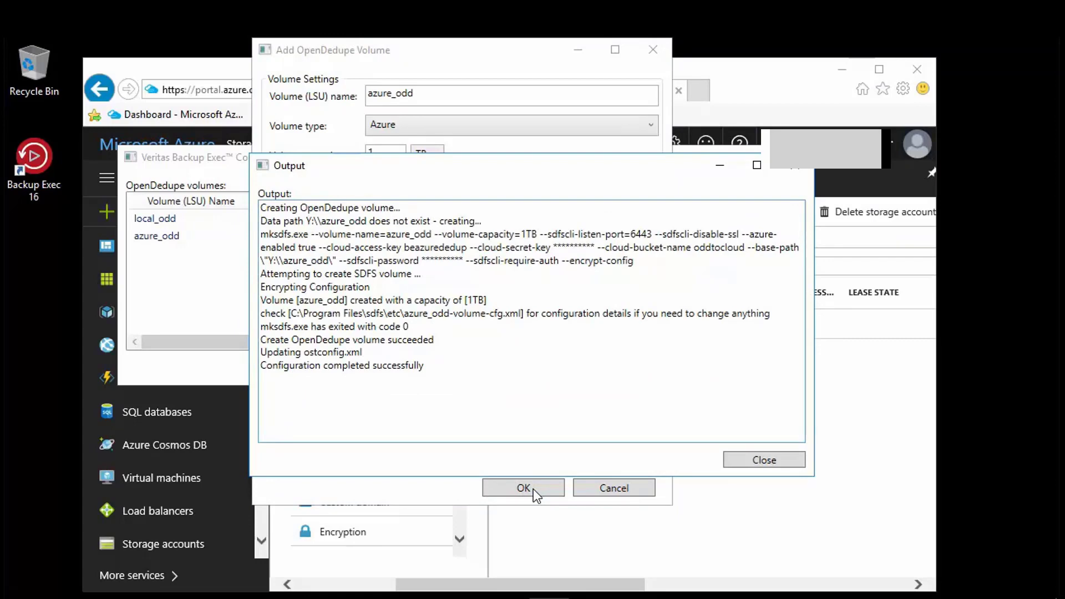
pyautogui.click(758, 460)
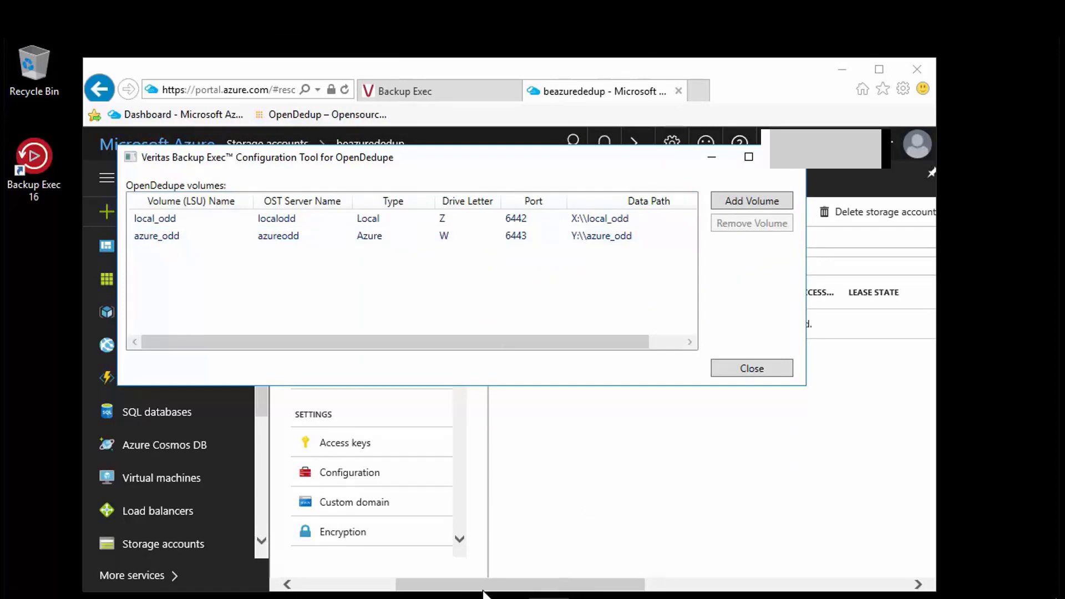
# Switch to the Azure portal's beazurededup storage account overview, which has no containers.
pyautogui.click(428, 597)
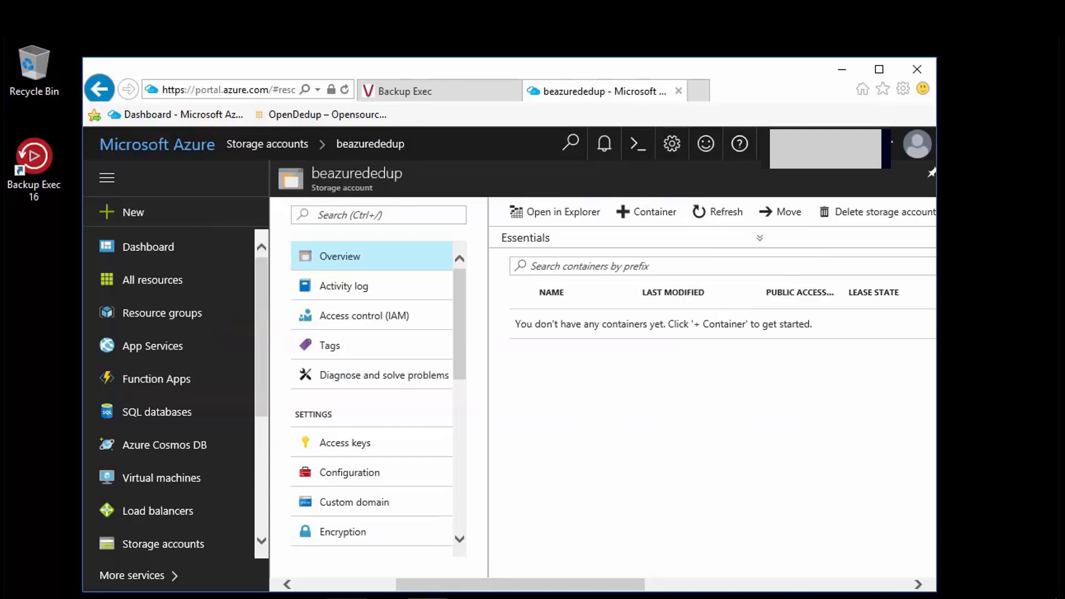
pyautogui.moveTo(347, 597)
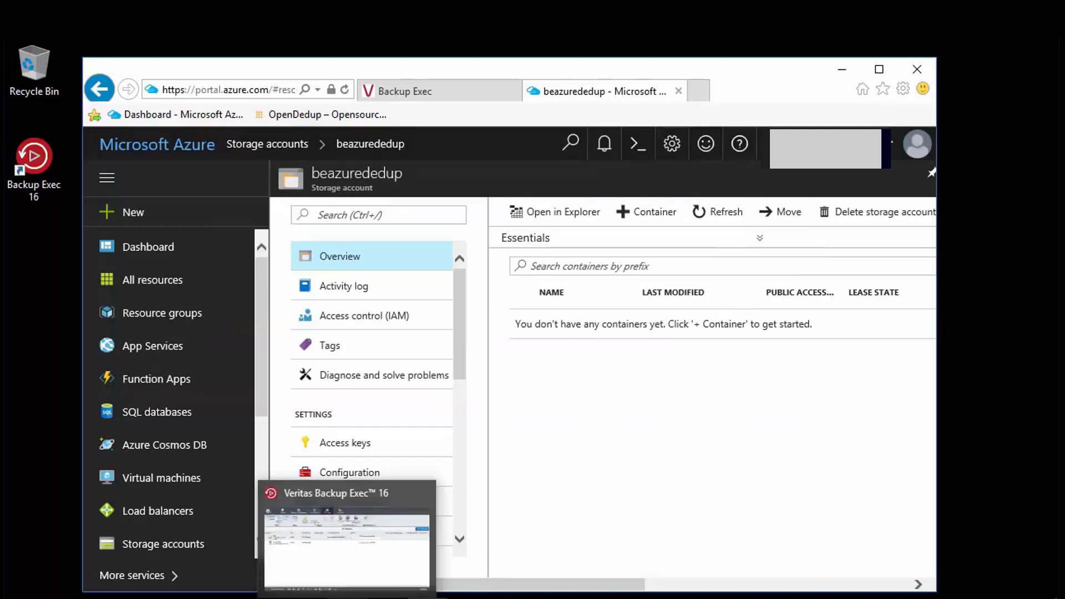
# Configure a new OpenStorage network device named 'azure ODD', described as 'cloud deduplication storage'.
pyautogui.click(337, 562)
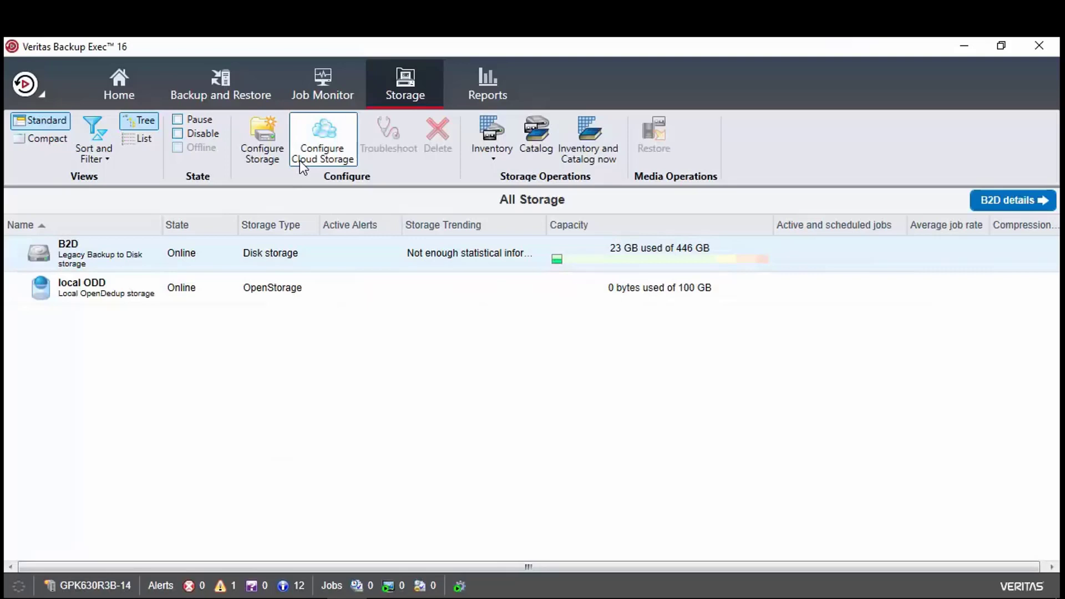
pyautogui.click(261, 136)
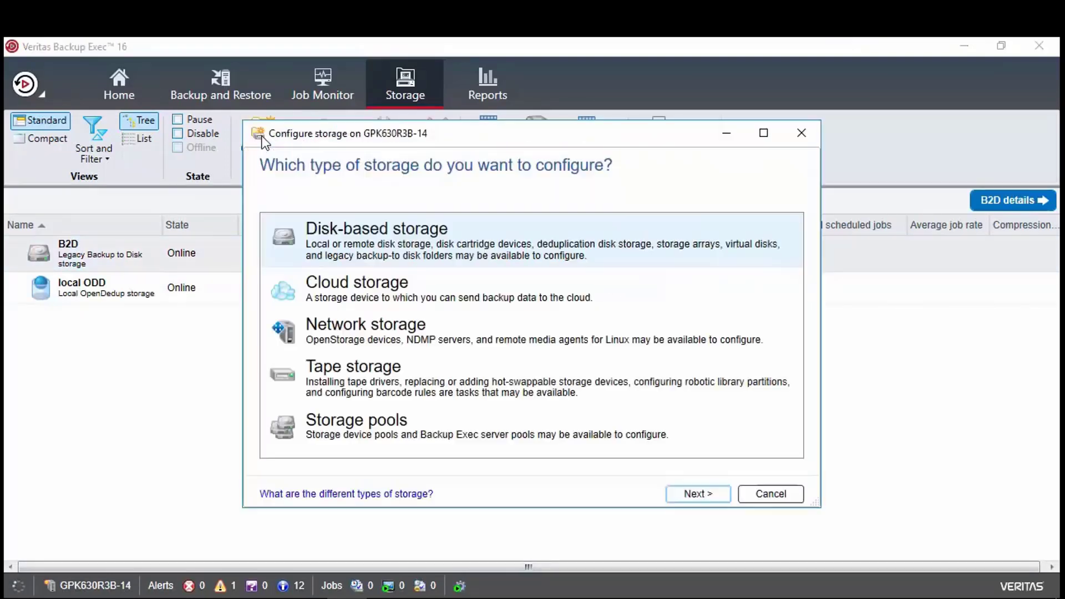
pyautogui.click(370, 330)
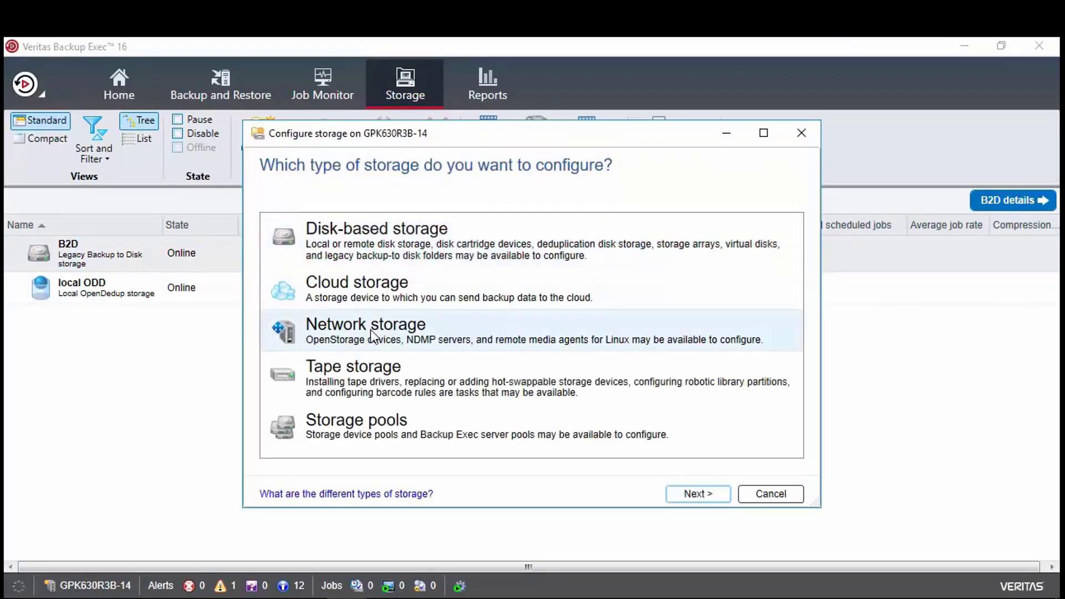
pyautogui.click(699, 494)
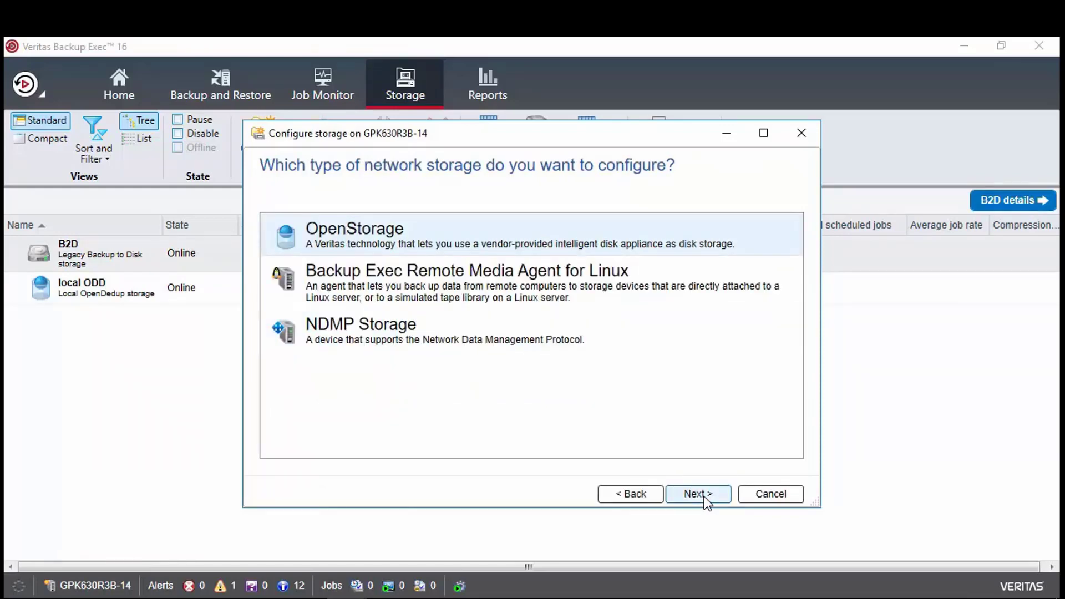
pyautogui.click(705, 497)
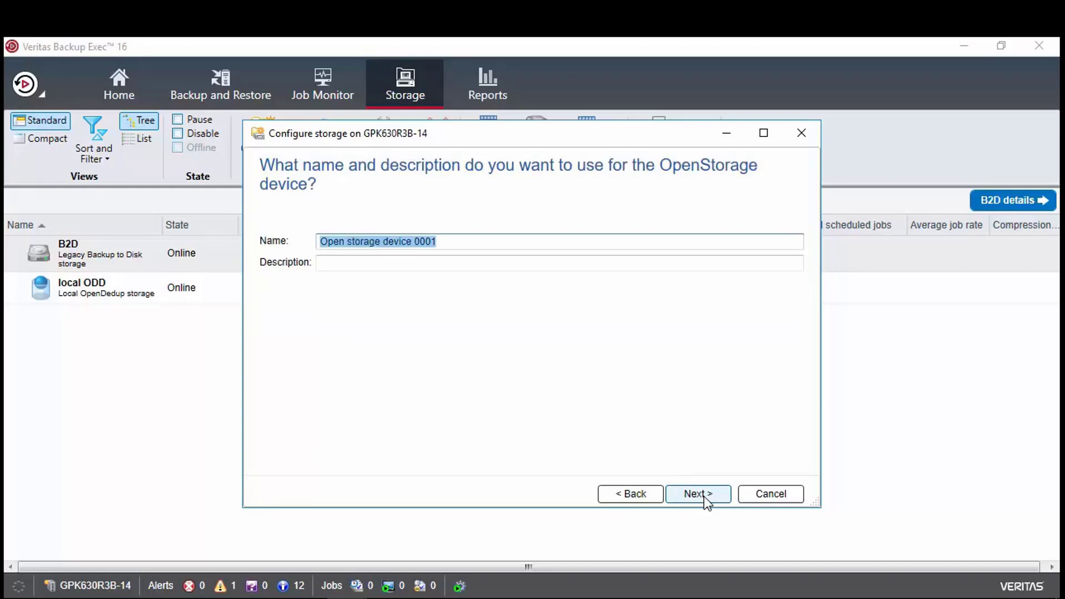
pyautogui.write('azure ')
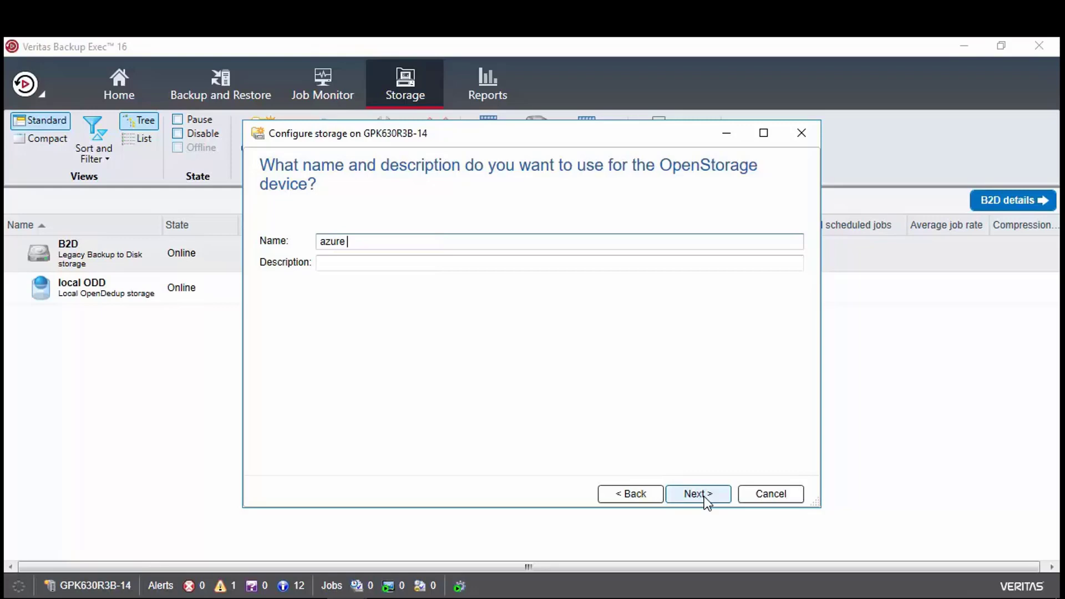
pyautogui.write('ODD')
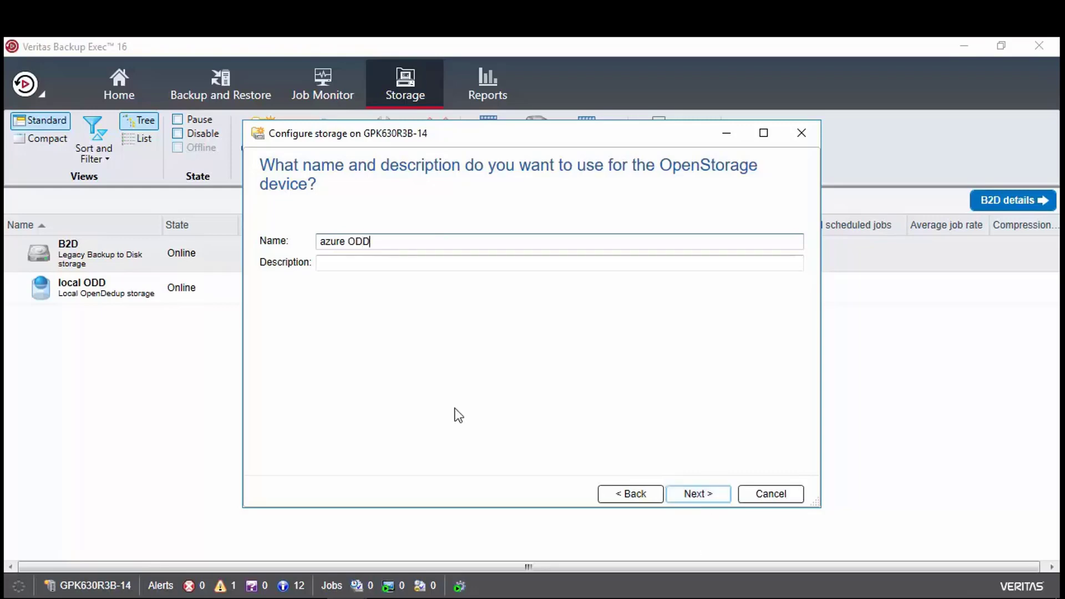
pyautogui.click(334, 263)
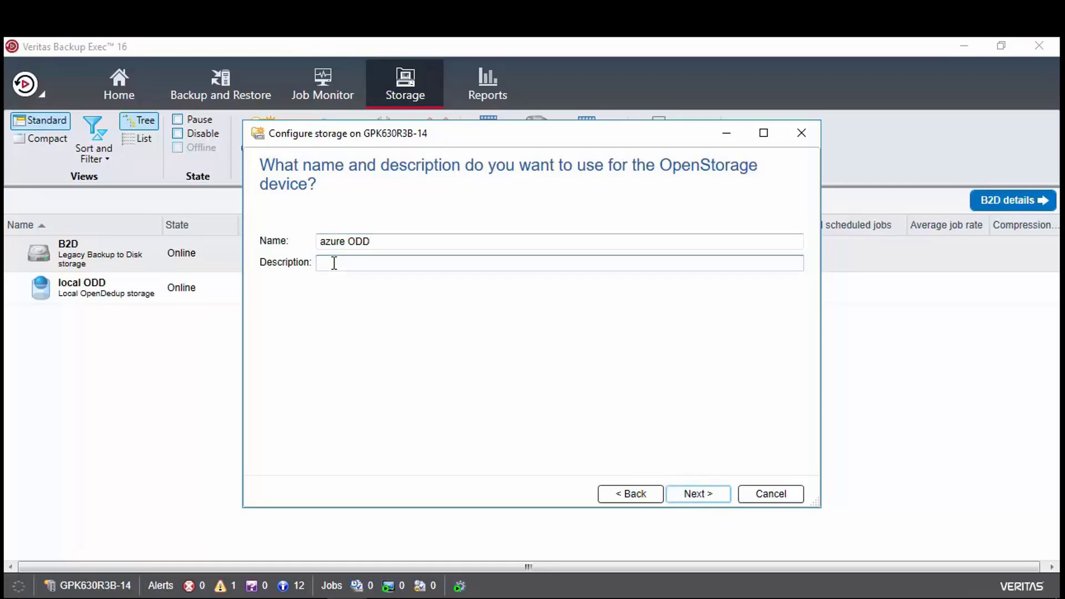
pyautogui.write('cloud deduplication storage')
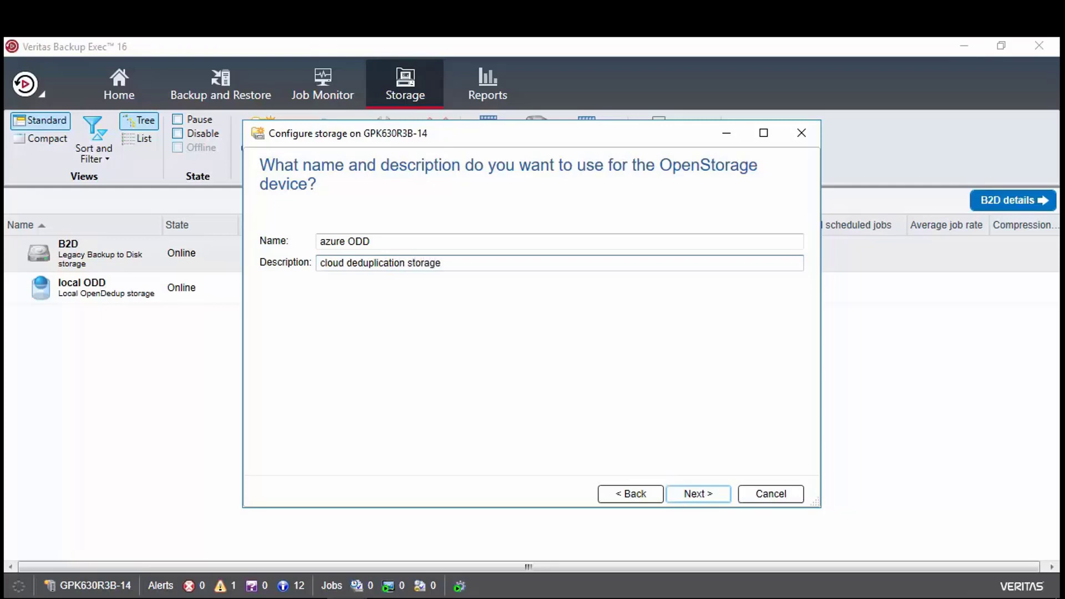
pyautogui.click(692, 493)
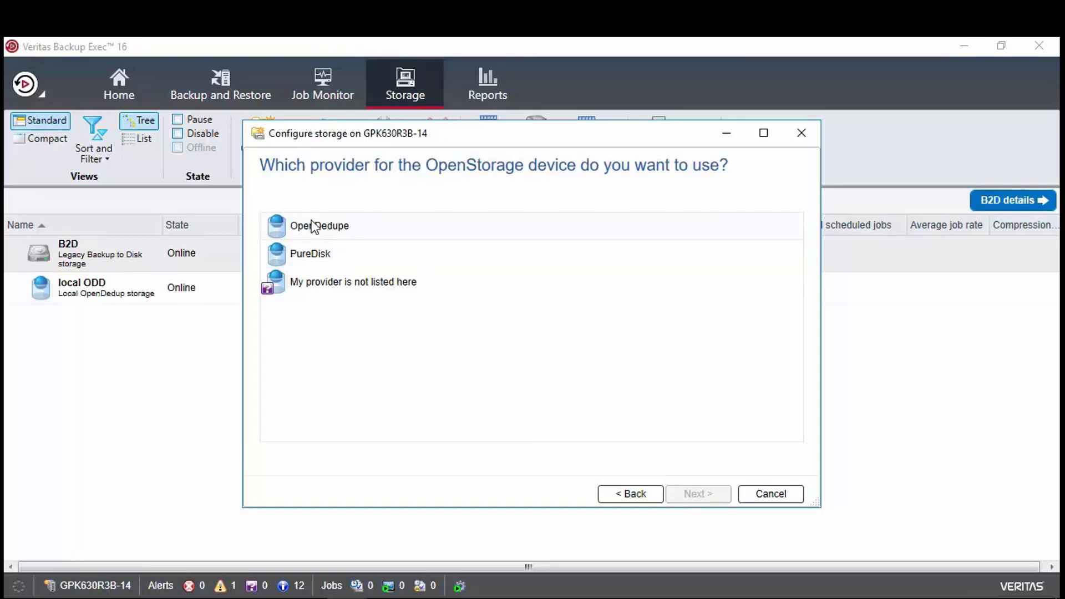
# Select OpenDedupe as the OpenStorage provider.
pyautogui.click(314, 226)
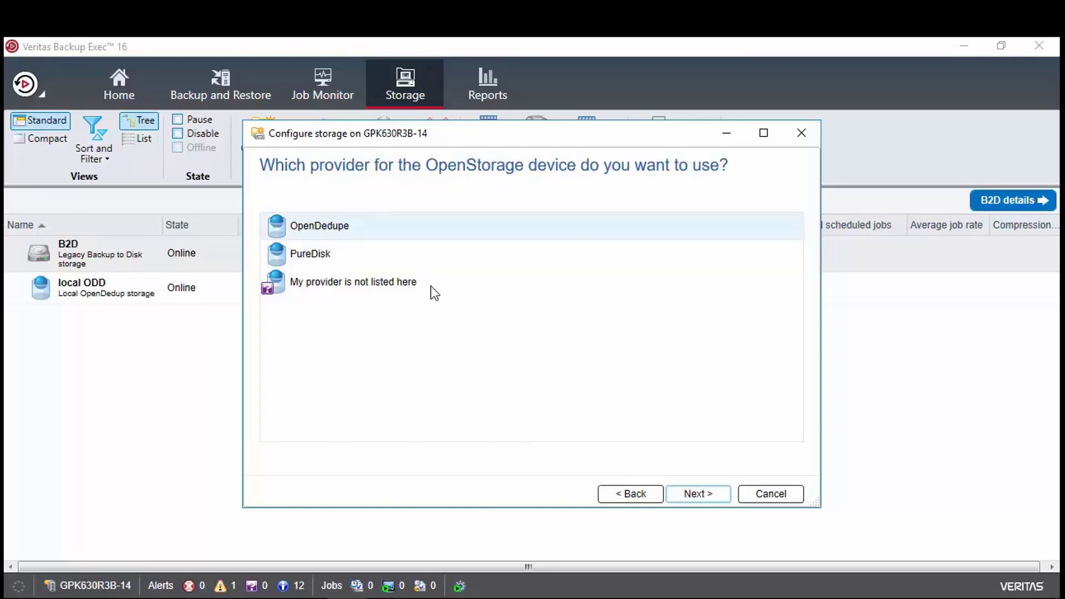
pyautogui.click(698, 493)
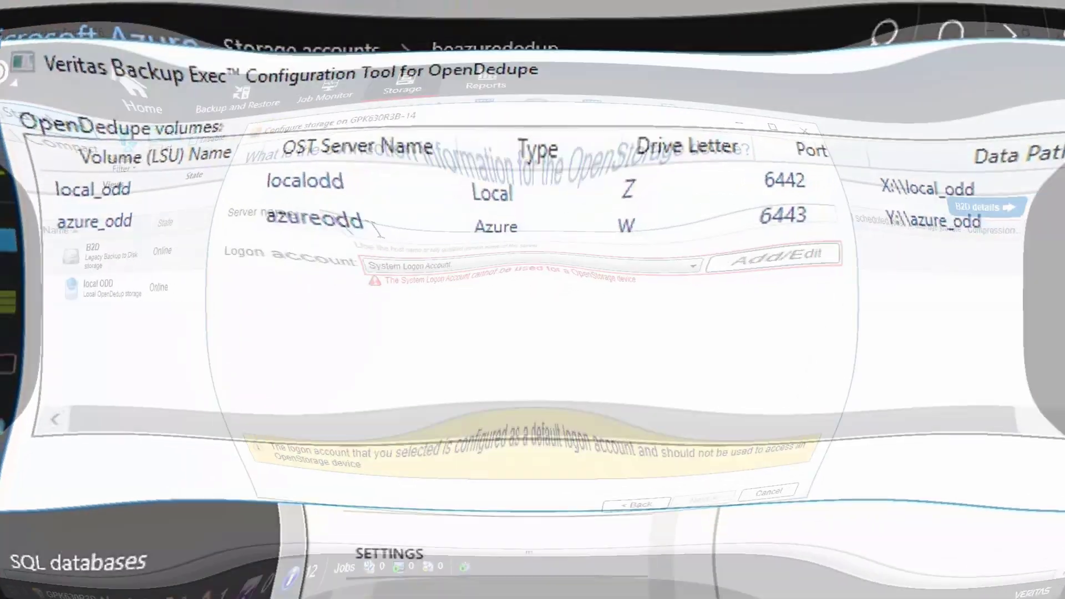
pyautogui.write('azu')
pyautogui.write('re')
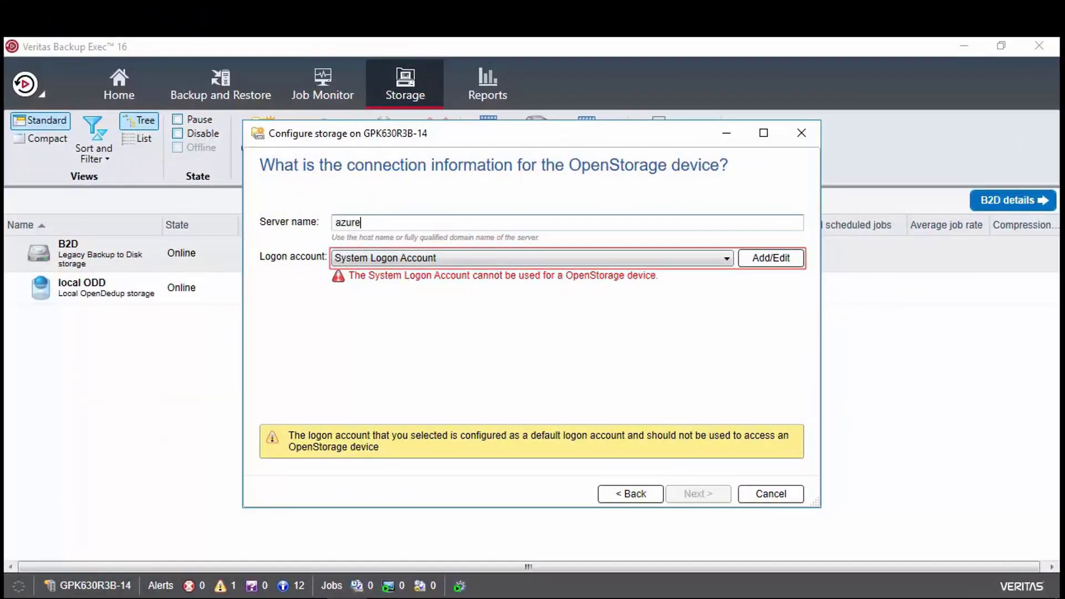
pyautogui.write('odd')
# Use the ODD logon account for server azureodd and submit the connection details.
pyautogui.click(725, 258)
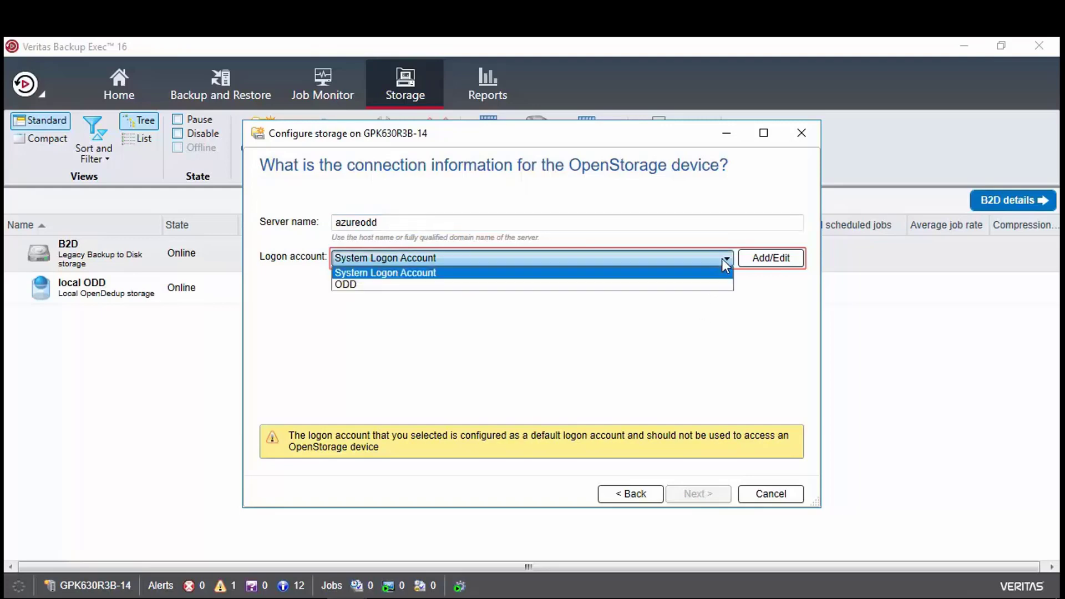
pyautogui.click(699, 281)
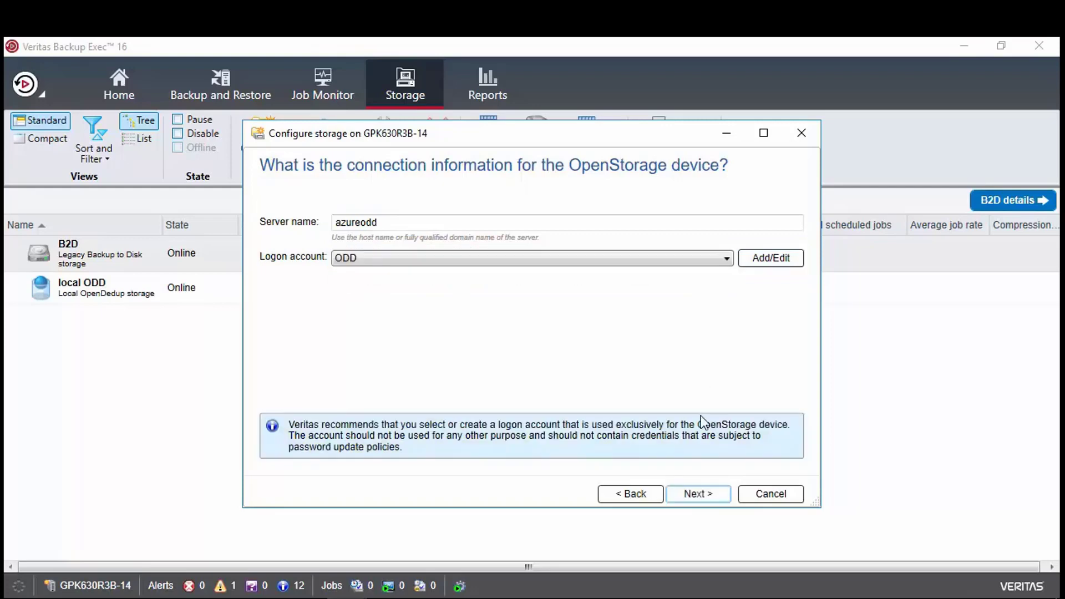
pyautogui.click(697, 492)
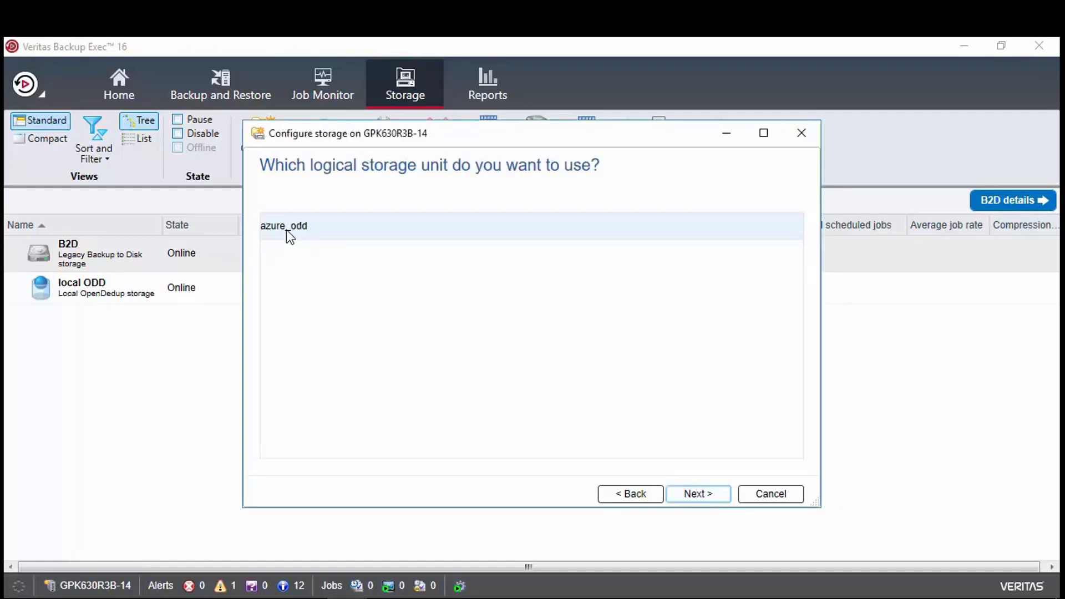
# Finish adding azure ODD with storage unit azure_odd and 2 concurrent operations, postponing the services restart.
pyautogui.click(700, 493)
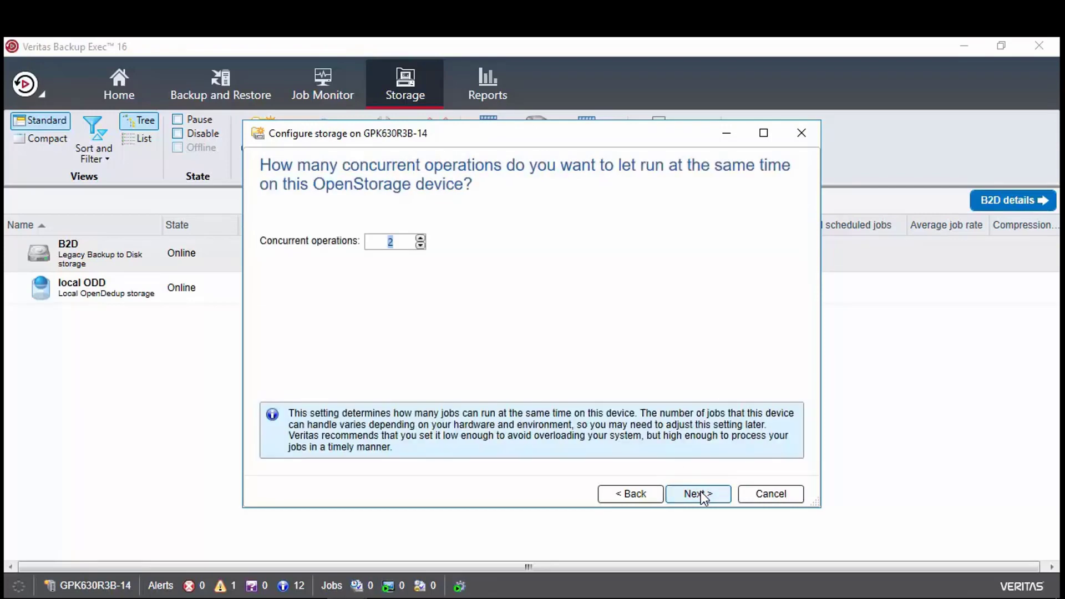
pyautogui.click(700, 494)
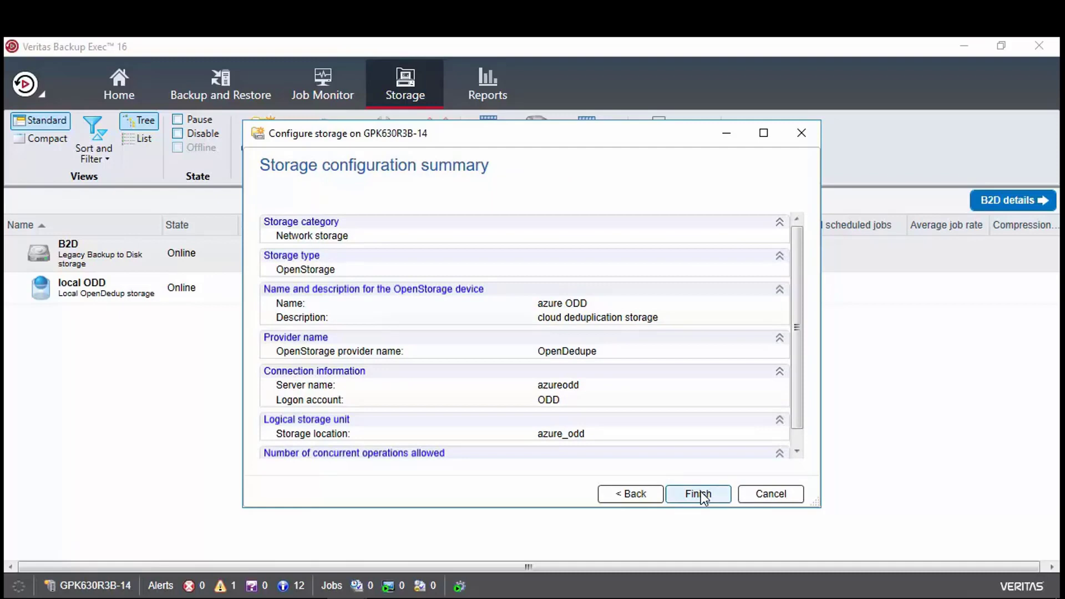
pyautogui.click(700, 494)
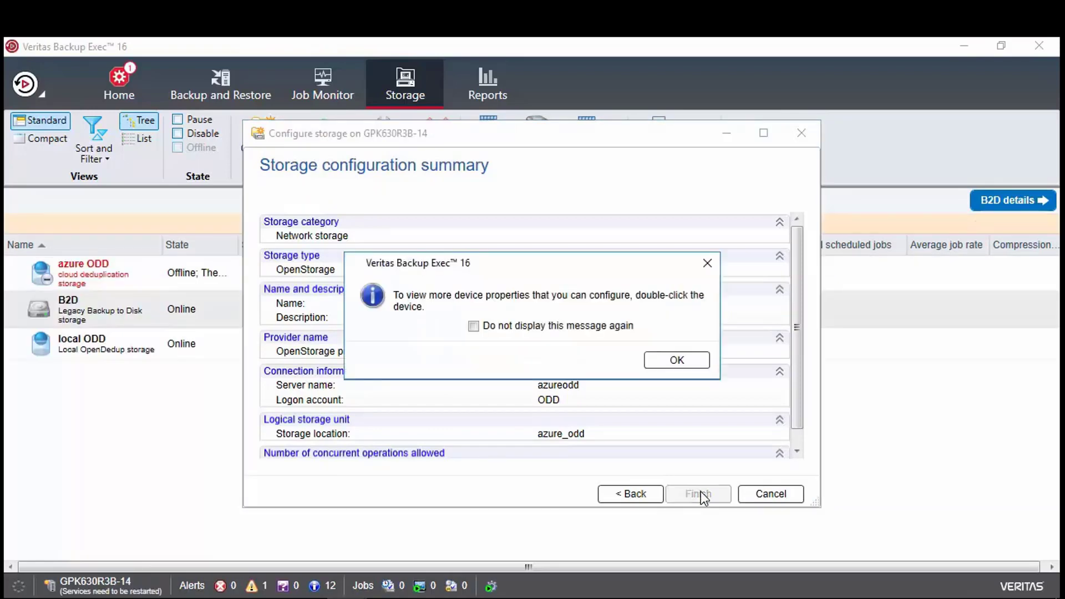
pyautogui.click(674, 360)
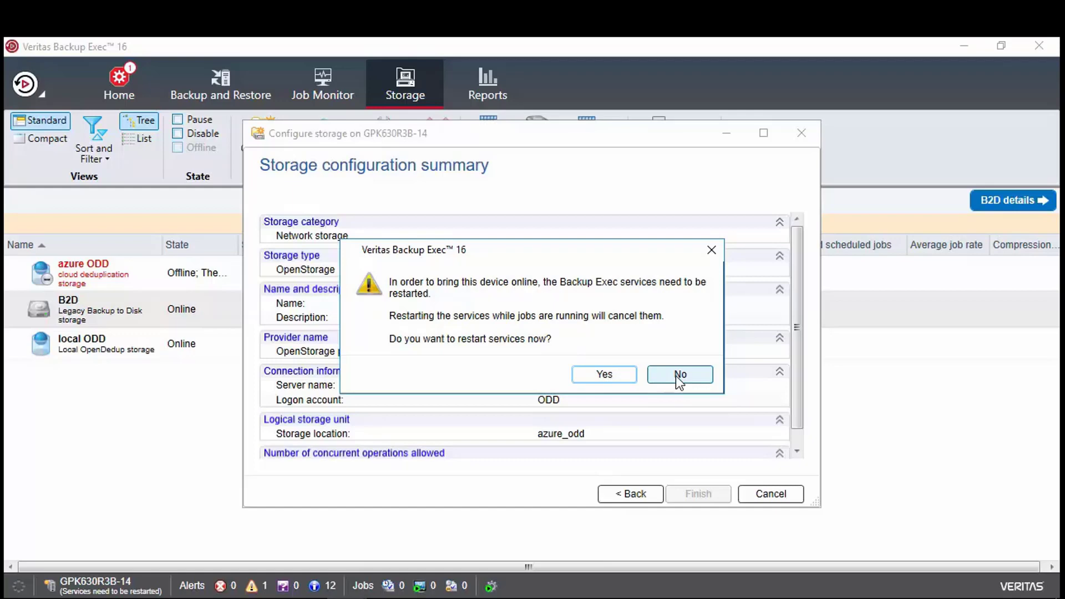
pyautogui.click(676, 375)
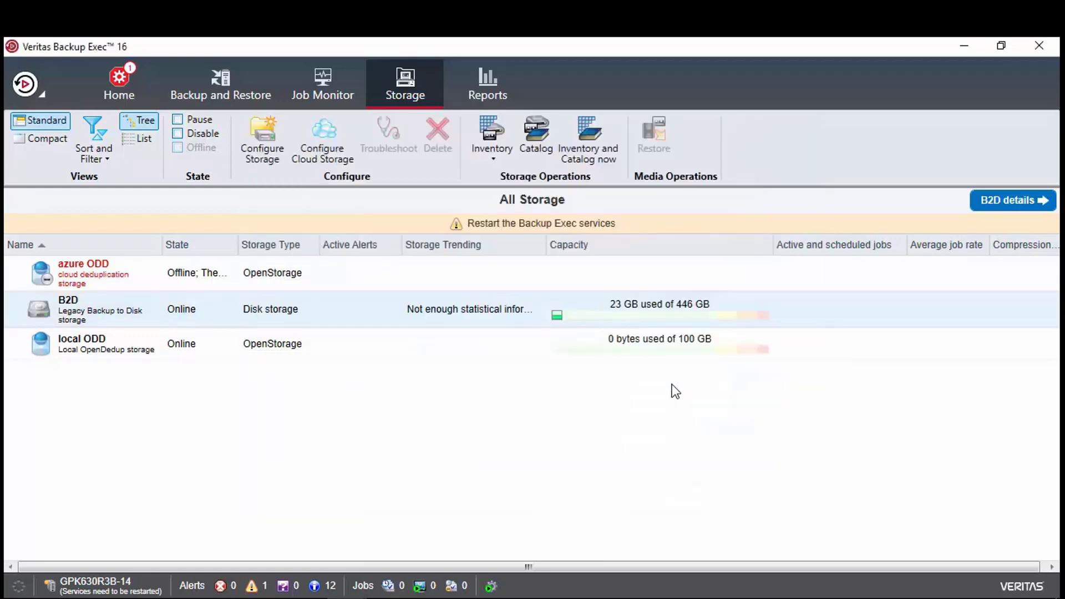
# Restart all Backup Exec services from the Backup Exec Services Manager.
pyautogui.click(490, 587)
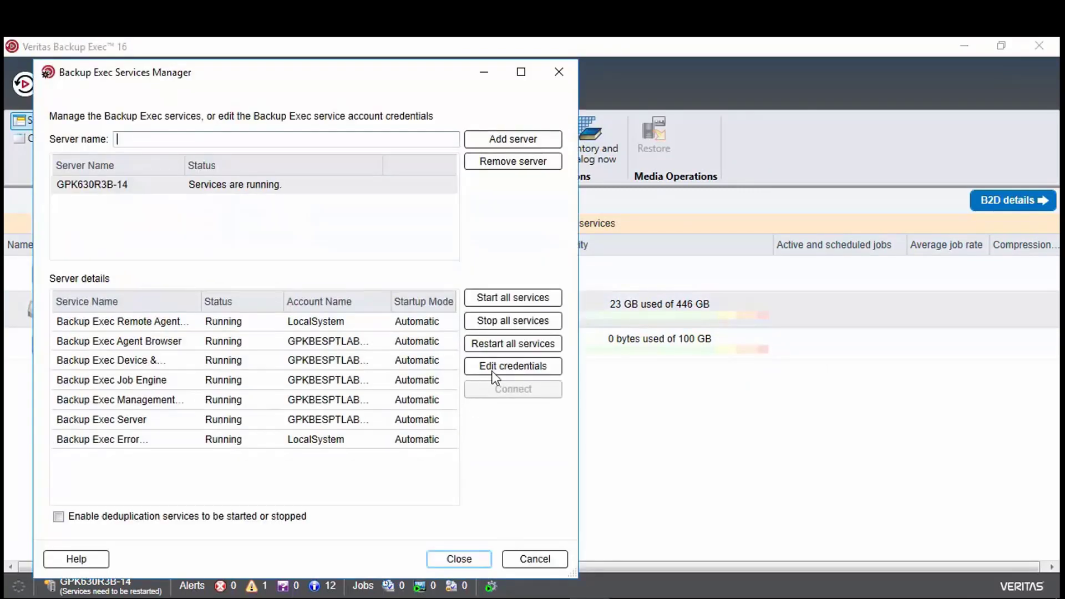
pyautogui.click(514, 344)
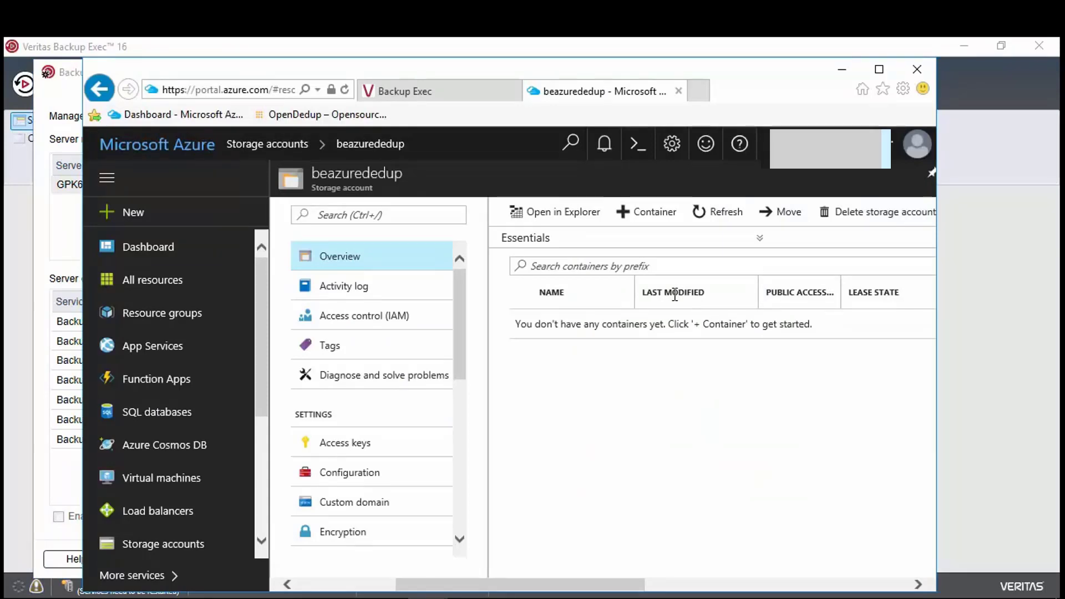
# Refresh the beazurededup container list to see oddtocloud, then go back to Backup Exec.
pyautogui.click(716, 210)
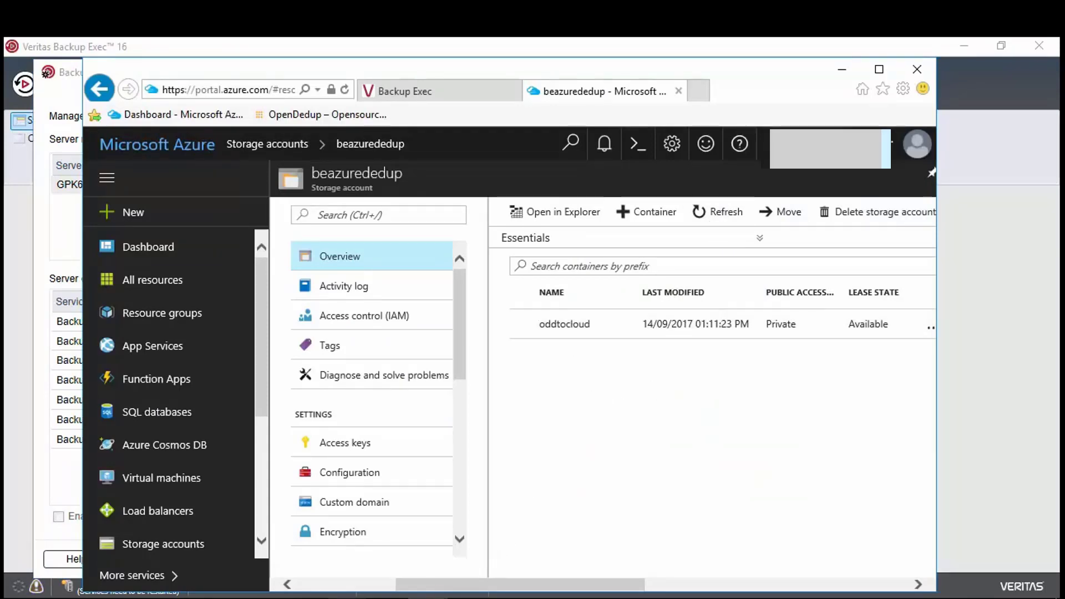
pyautogui.moveTo(355, 591)
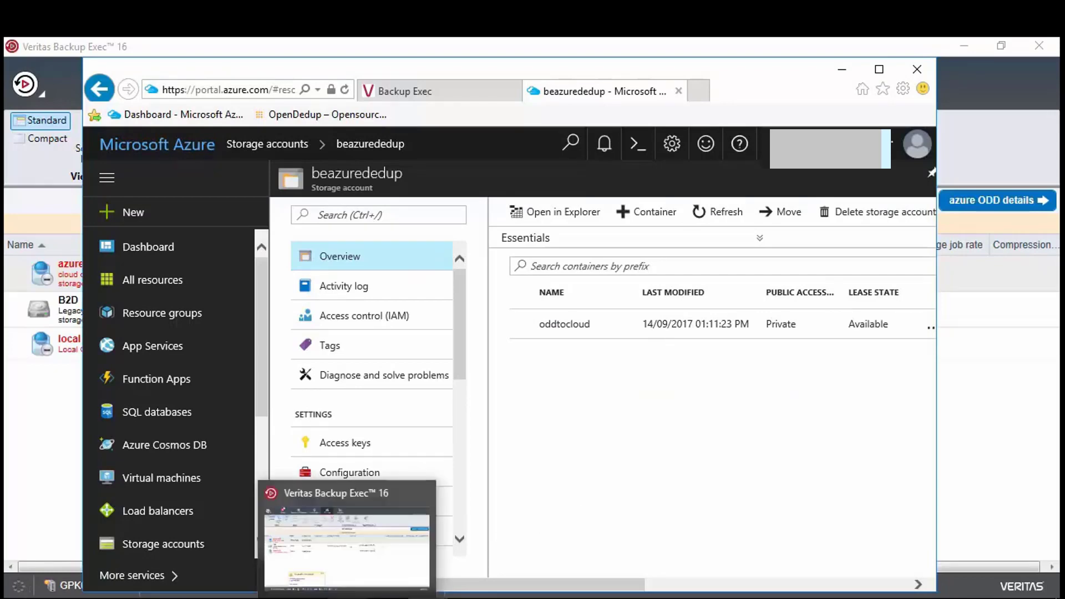
pyautogui.click(337, 555)
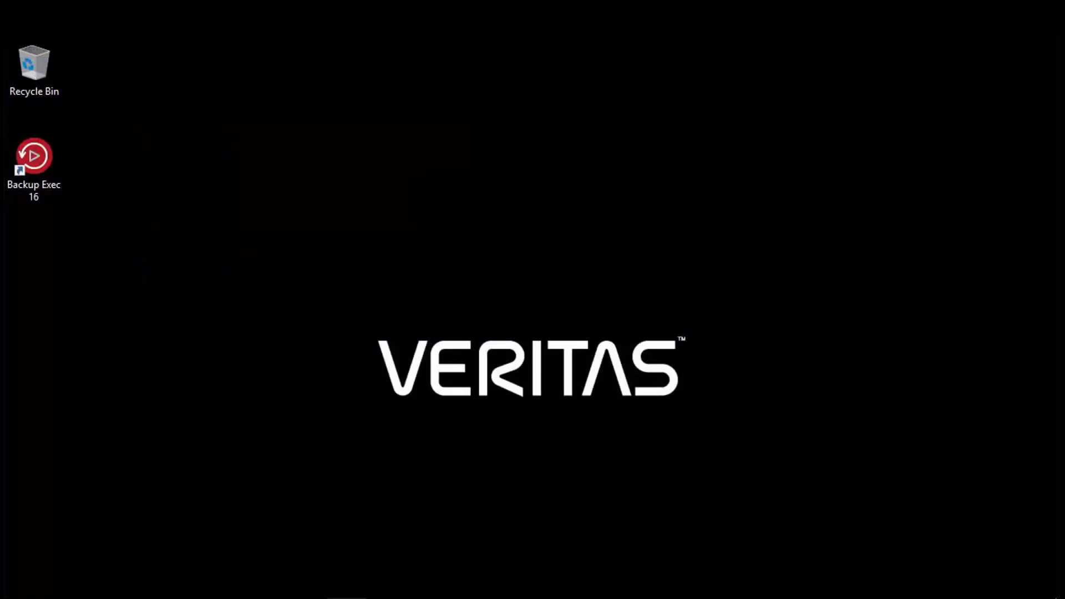
# Restore the minimized Backup Exec console from its taskbar thumbnail.
pyautogui.moveTo(347, 596)
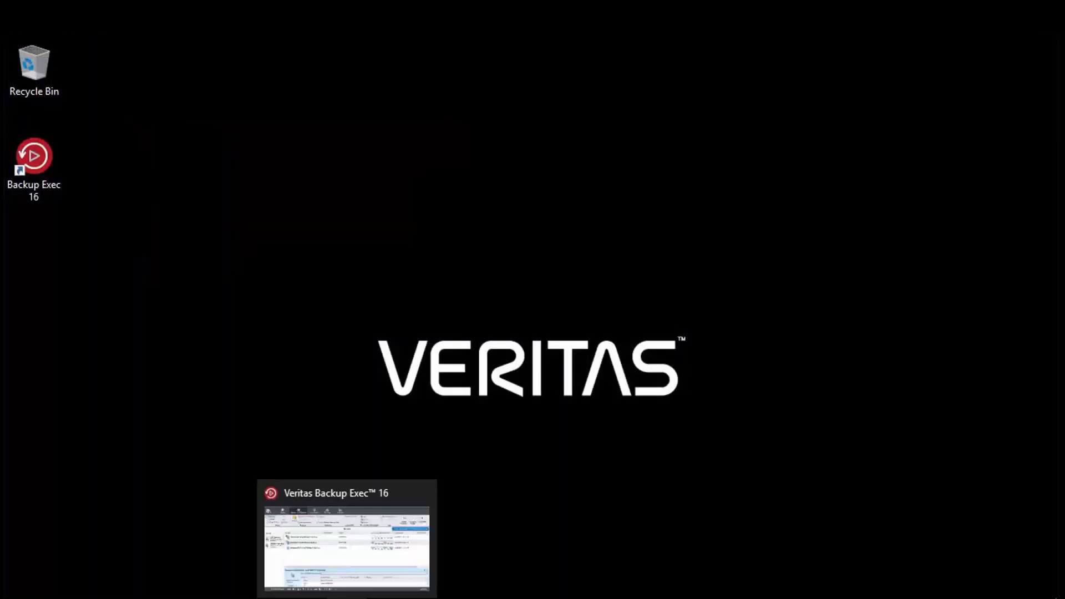
pyautogui.click(341, 549)
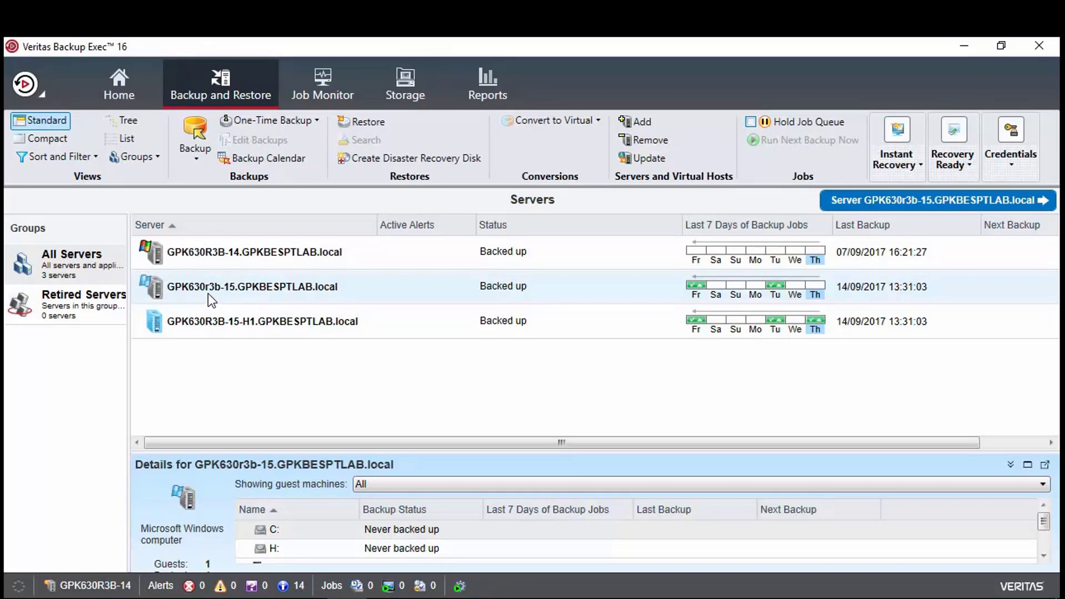
# Start a backup to deduplication disk storage with only the Hyper-V virtual machine selected.
pyautogui.click(195, 145)
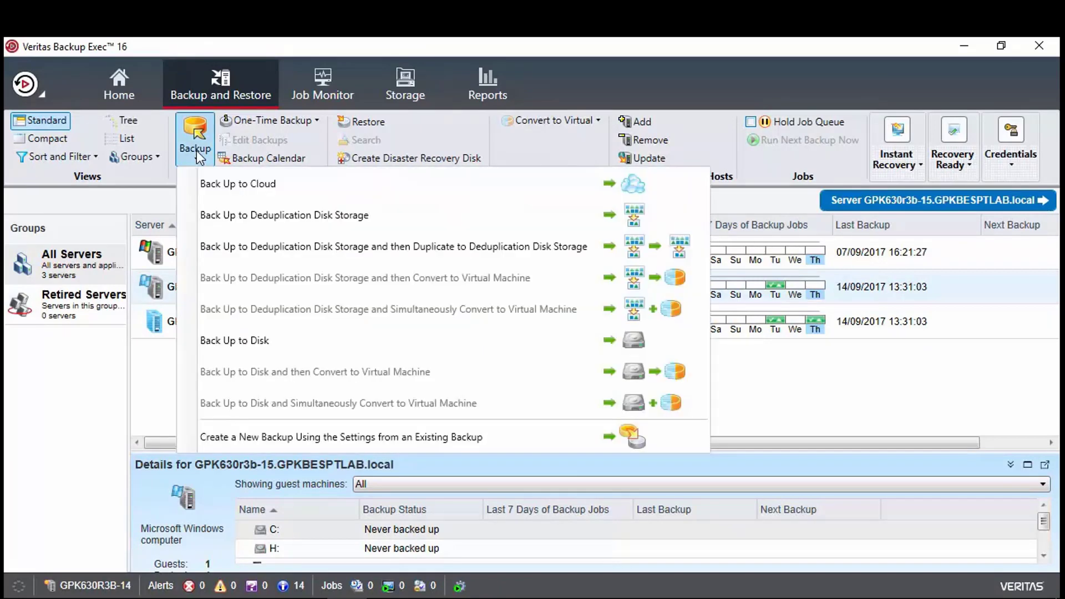
pyautogui.click(257, 214)
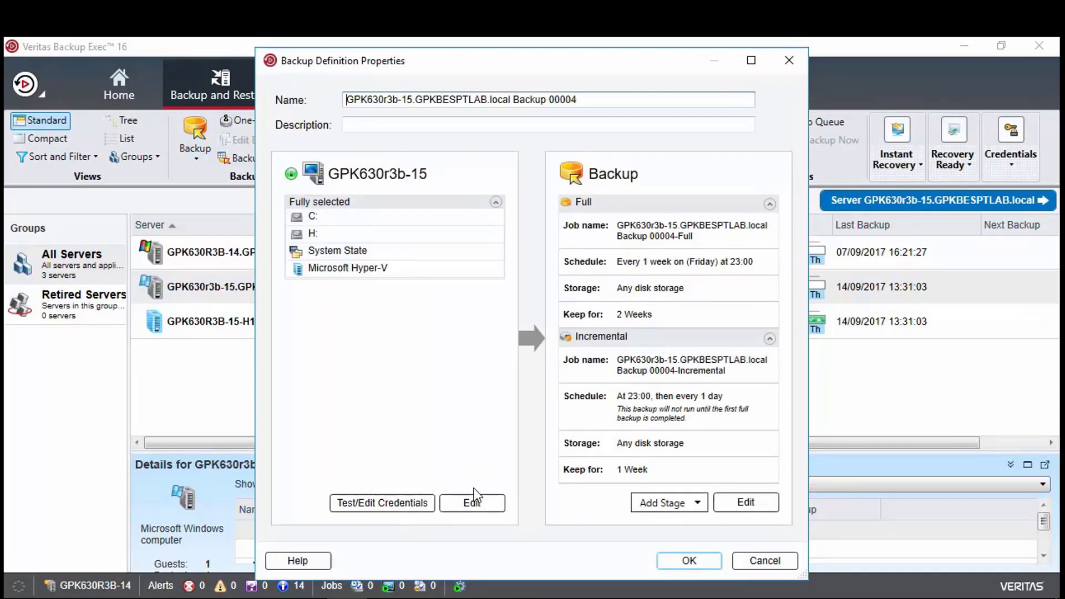
pyautogui.click(474, 502)
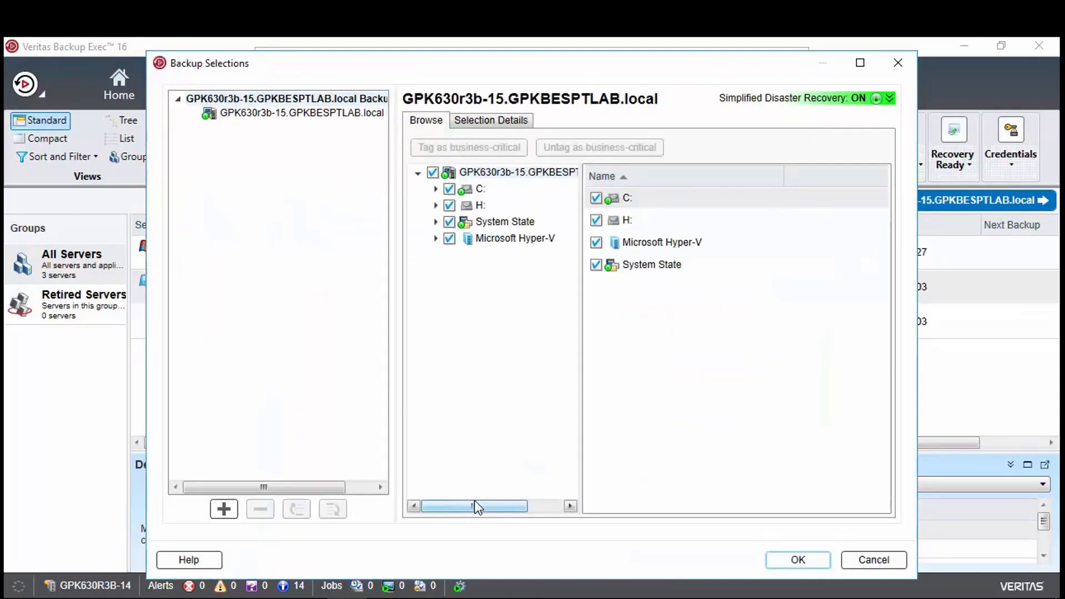
pyautogui.click(433, 173)
pyautogui.click(435, 239)
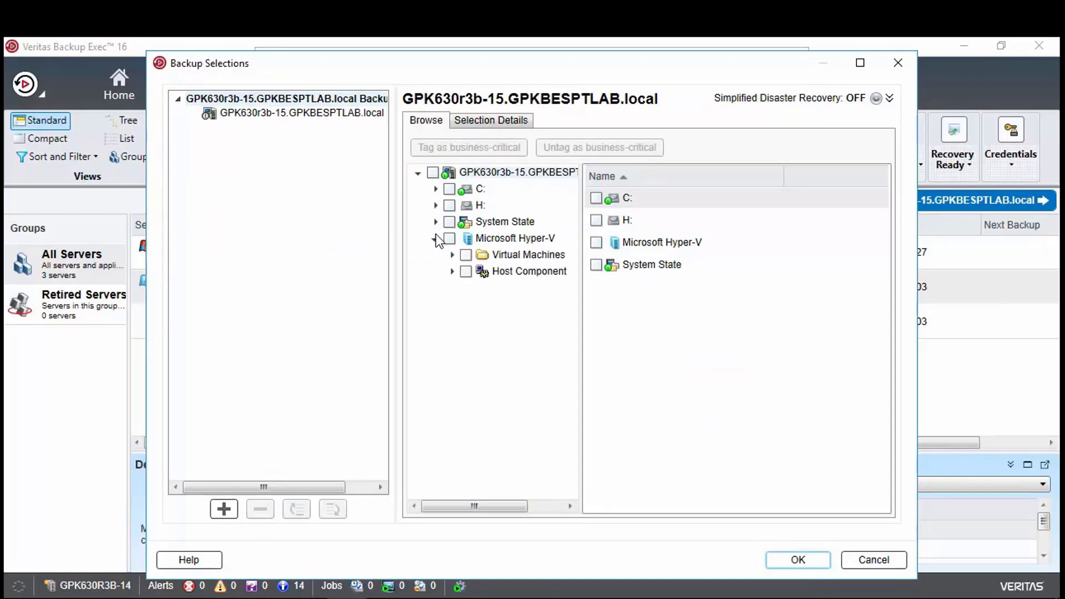
pyautogui.click(483, 256)
pyautogui.click(596, 198)
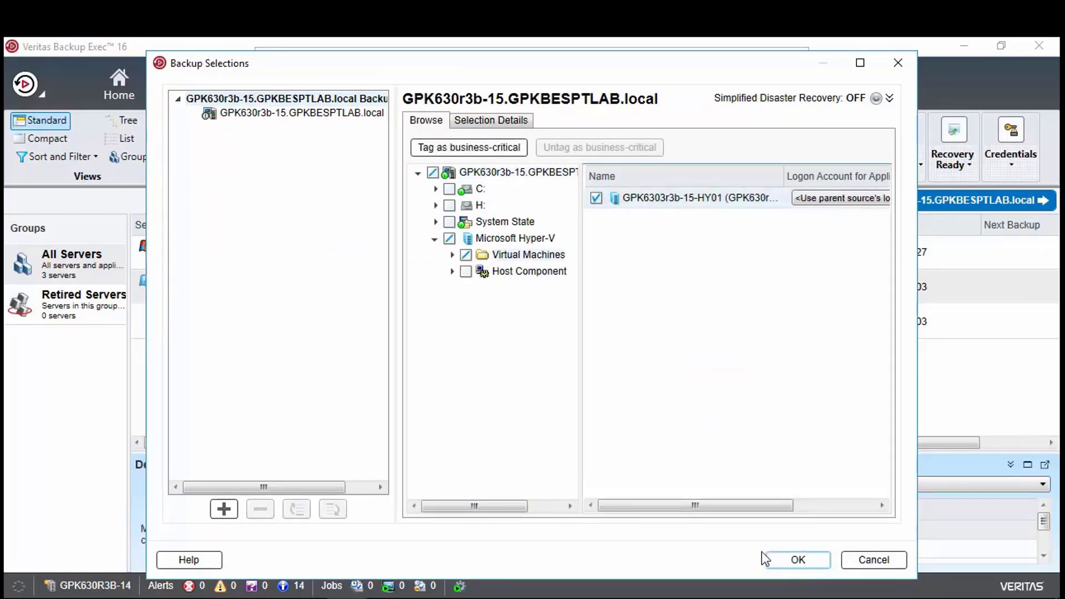
pyautogui.click(784, 560)
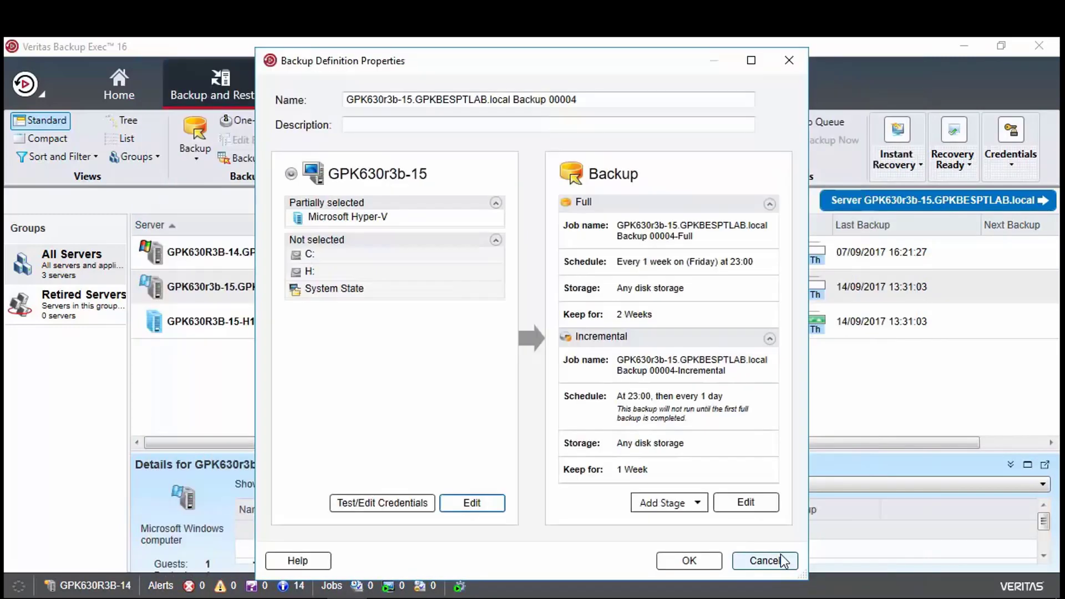
# Remove the Incremental job, leave the full backup unscheduled, and target local ODD storage.
pyautogui.click(754, 502)
pyautogui.click(875, 381)
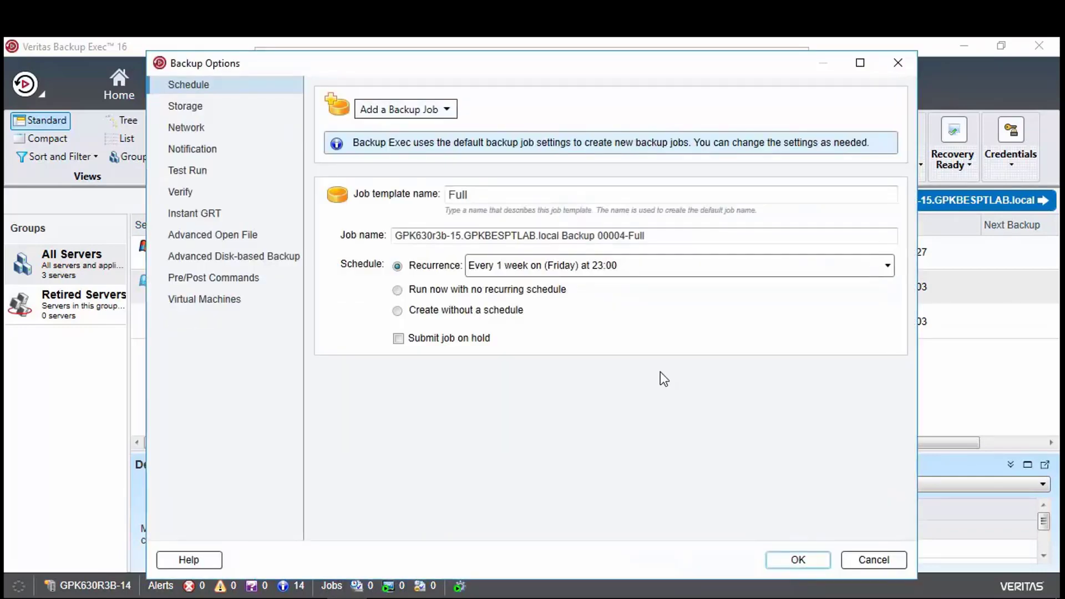
pyautogui.click(398, 311)
pyautogui.click(185, 106)
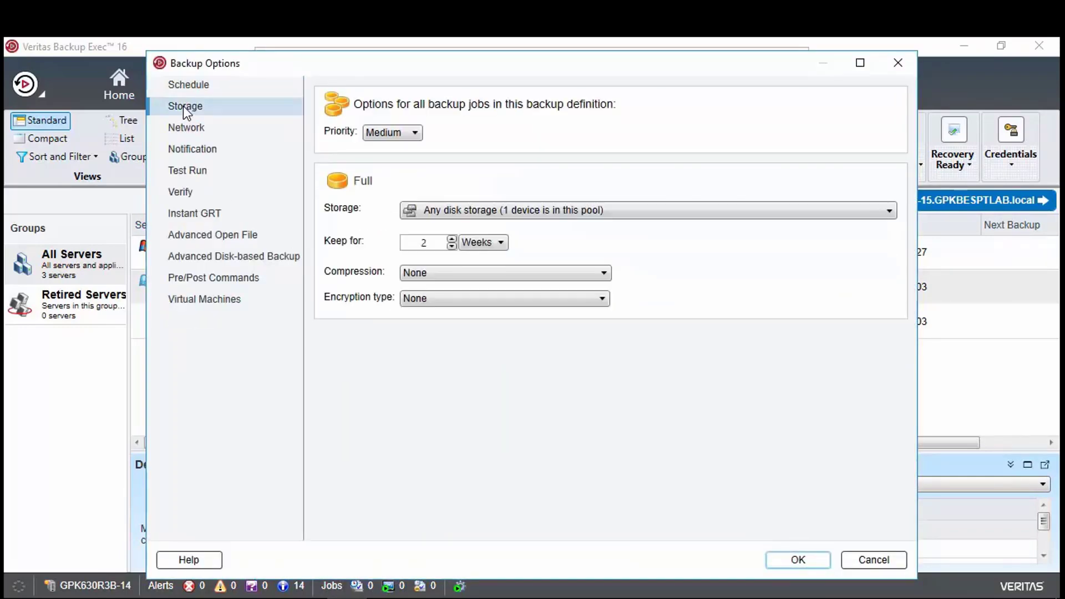
pyautogui.click(889, 212)
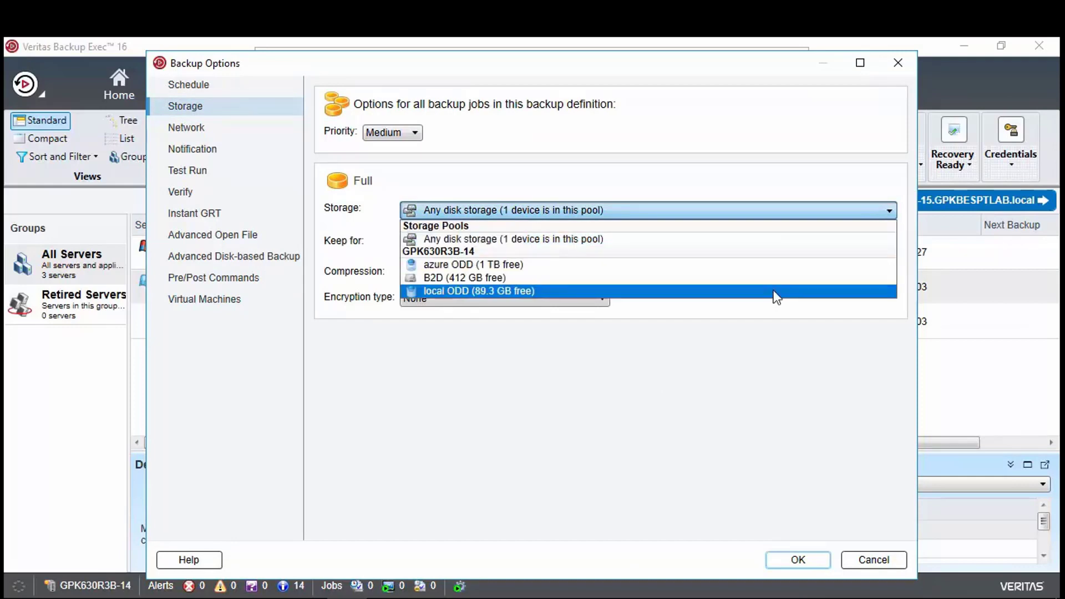
pyautogui.click(775, 294)
# Turn off verification and save the new definition as Backup 00004.
pyautogui.click(180, 194)
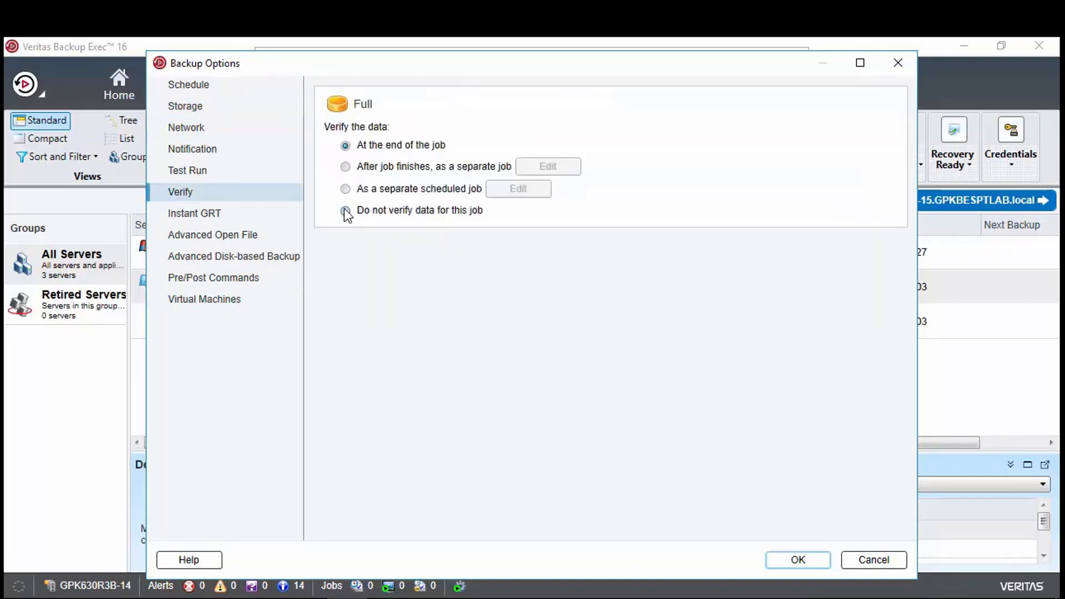
pyautogui.click(345, 211)
pyautogui.click(191, 213)
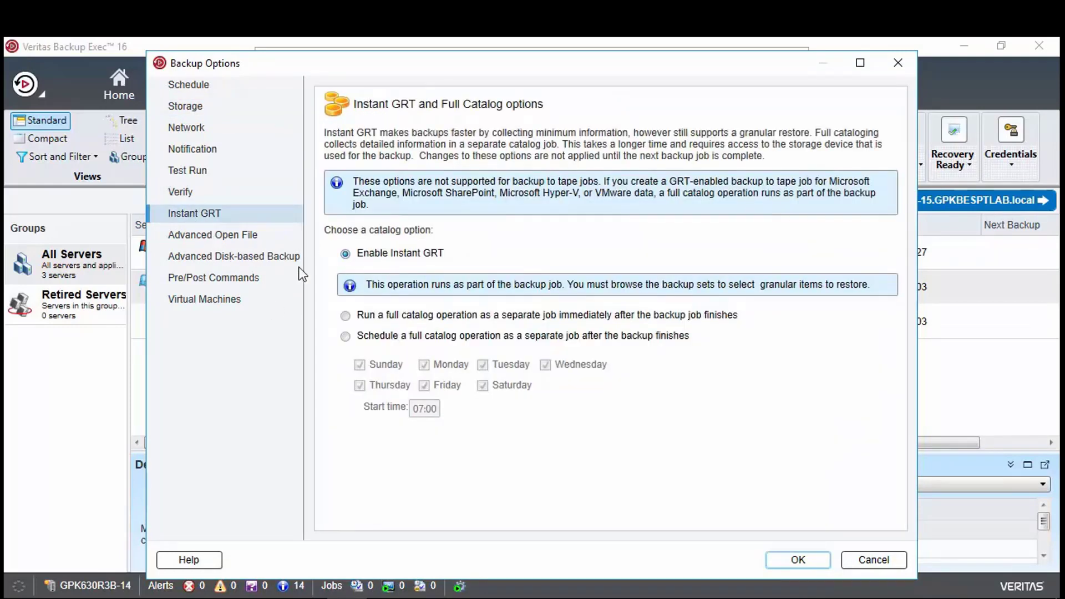
pyautogui.click(204, 300)
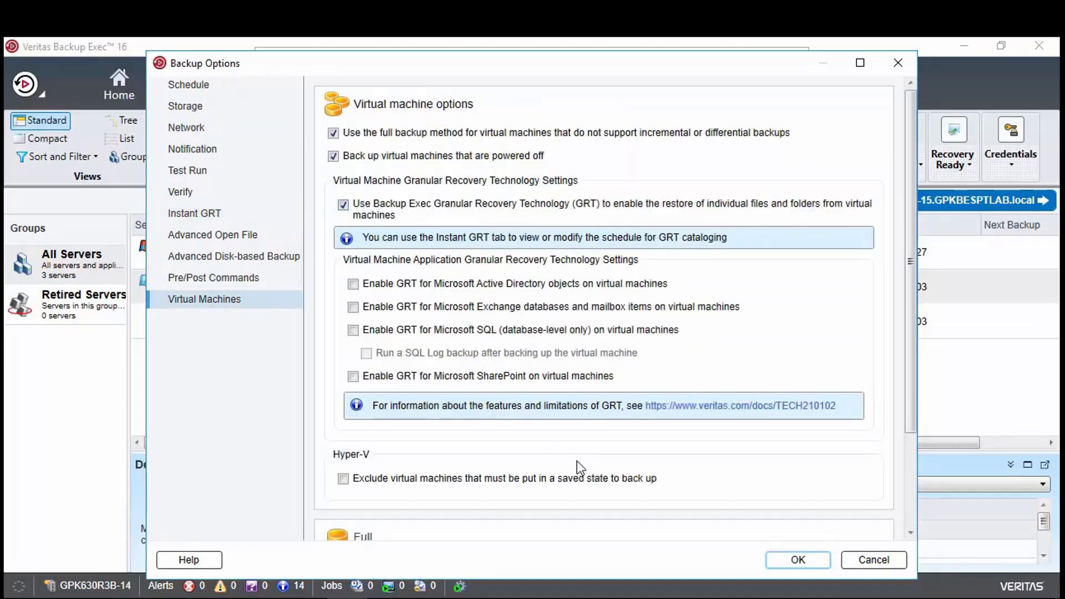
pyautogui.click(797, 560)
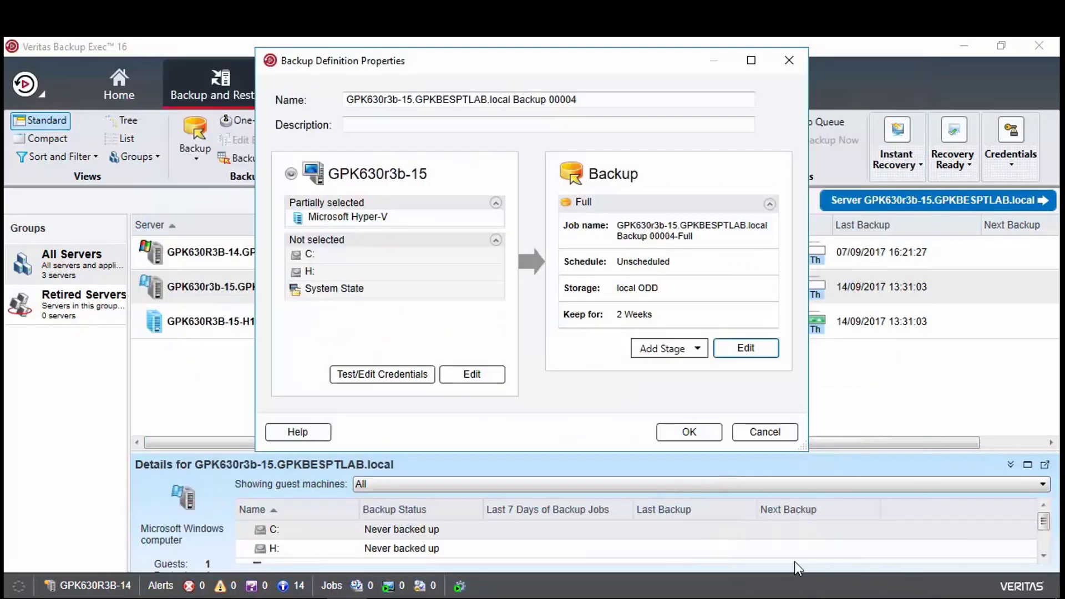
pyautogui.click(361, 125)
pyautogui.click(689, 432)
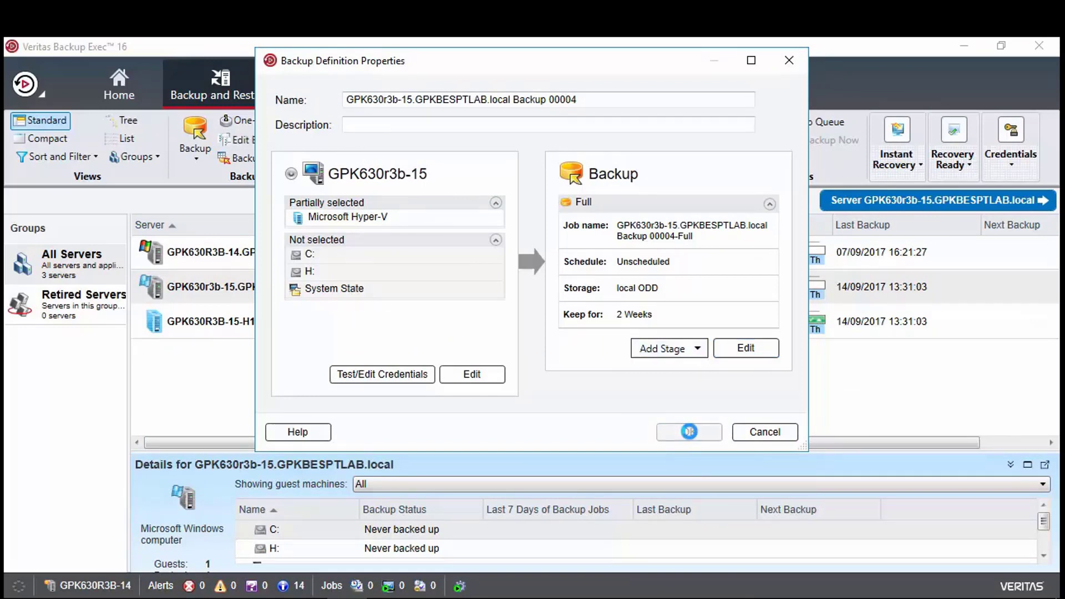
# Run Backup 00004's local ODD full backup job now and open its Job Activity.
pyautogui.doubleClick(211, 288)
pyautogui.click(149, 252)
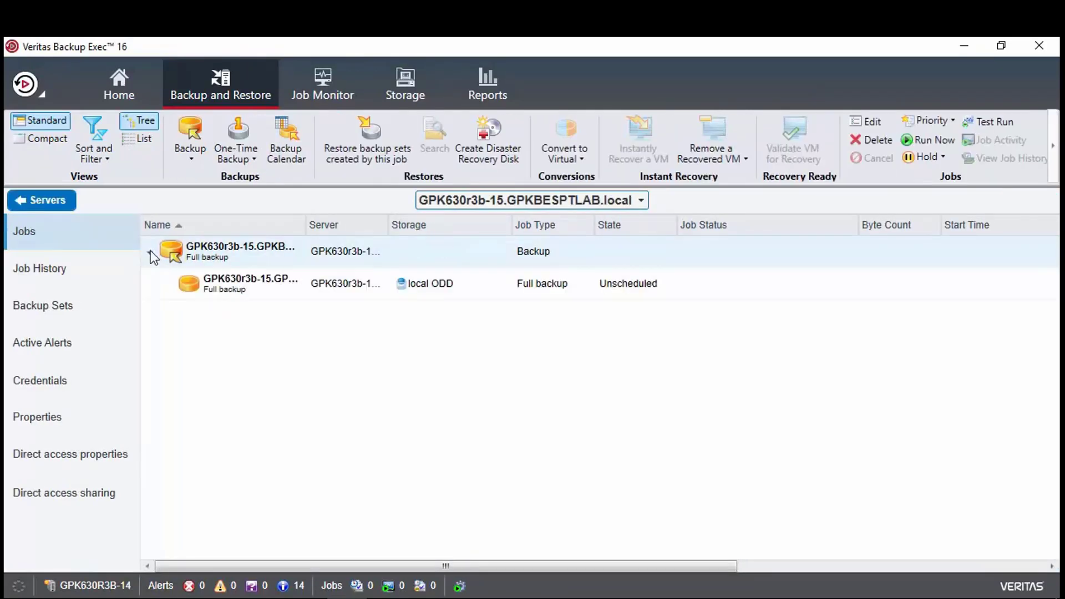
pyautogui.rightClick(220, 283)
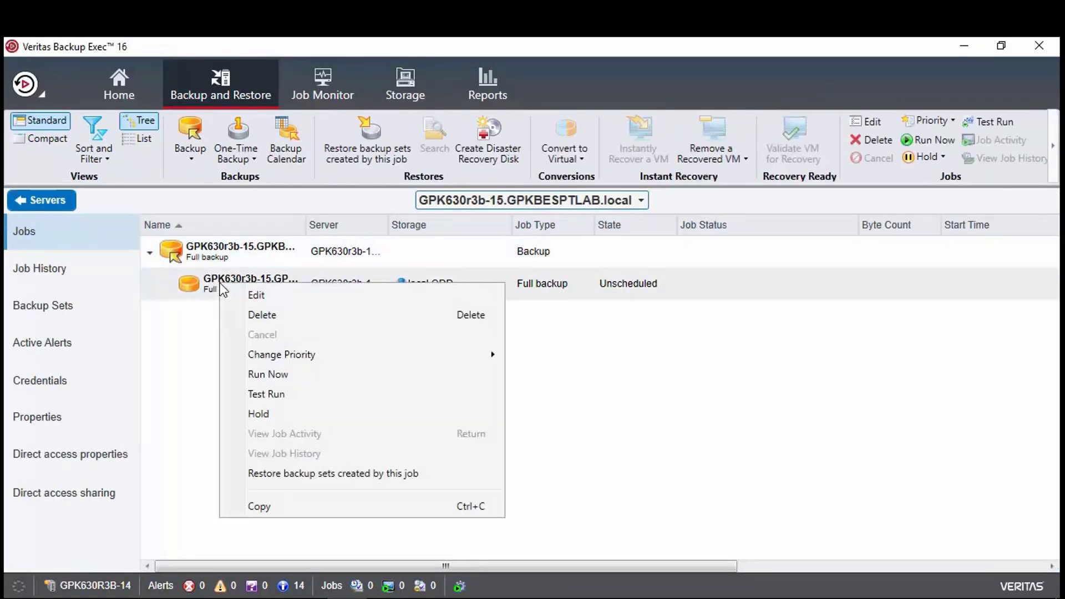
pyautogui.click(282, 375)
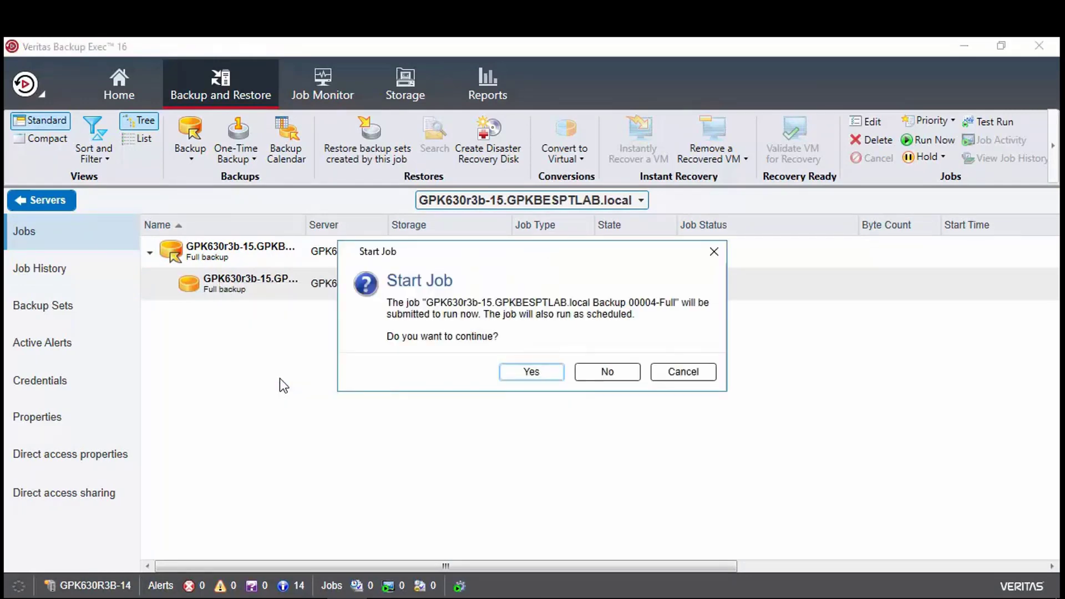
pyautogui.click(537, 372)
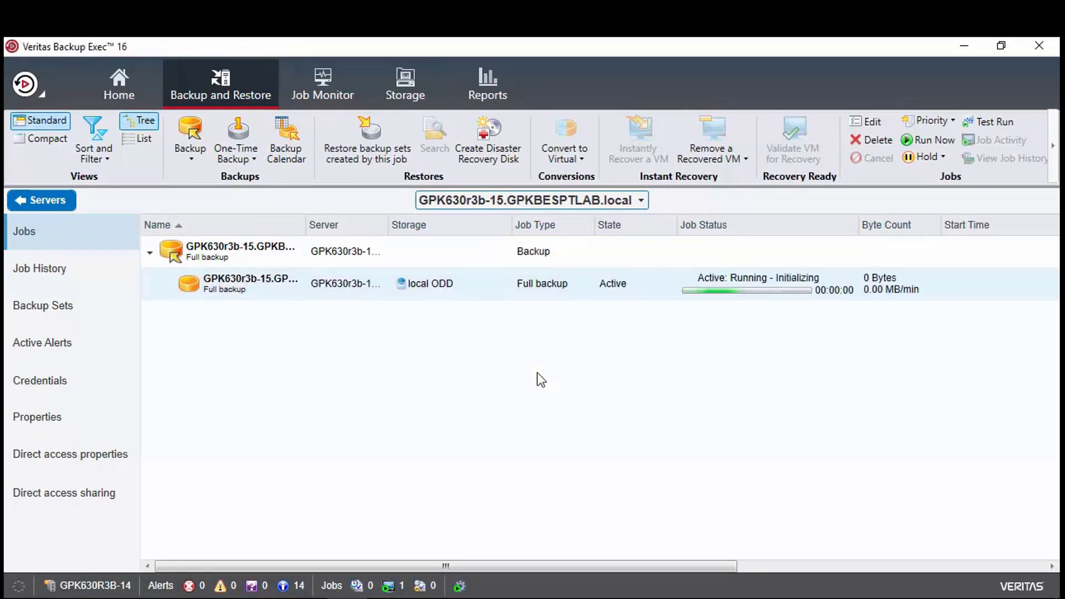
pyautogui.doubleClick(338, 285)
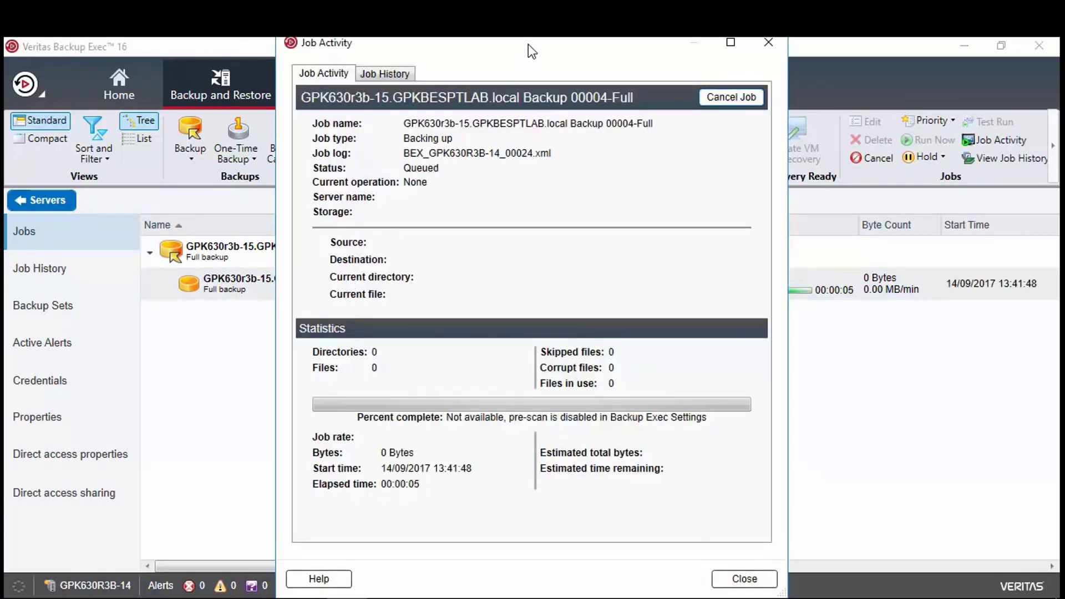
pyautogui.moveTo(528, 53); pyautogui.dragTo(405, 48)
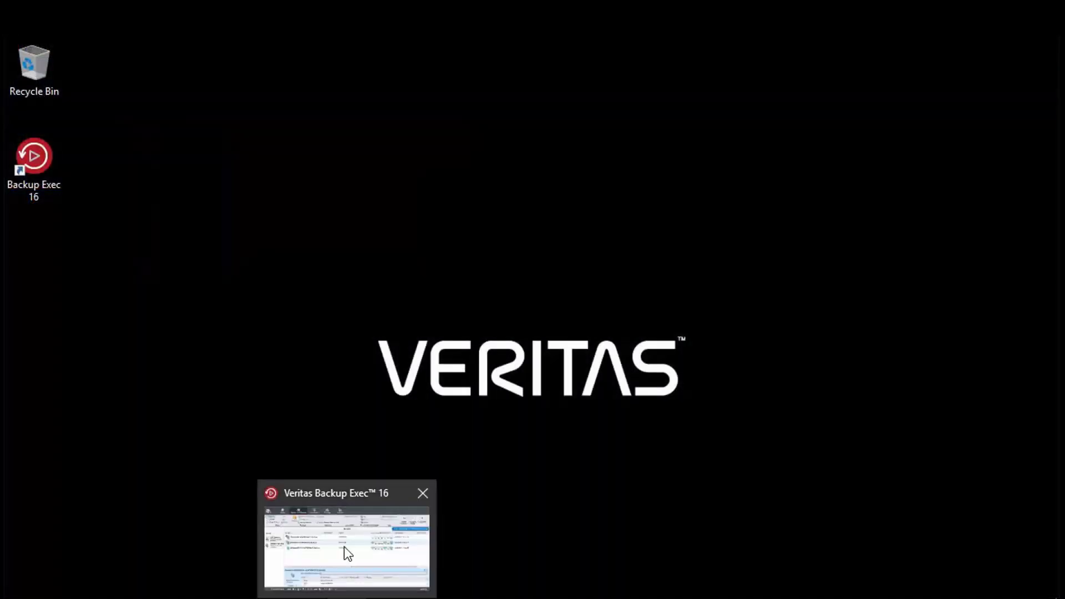
# Start a new backup that reuses the settings from Backup 00004.
pyautogui.click(344, 547)
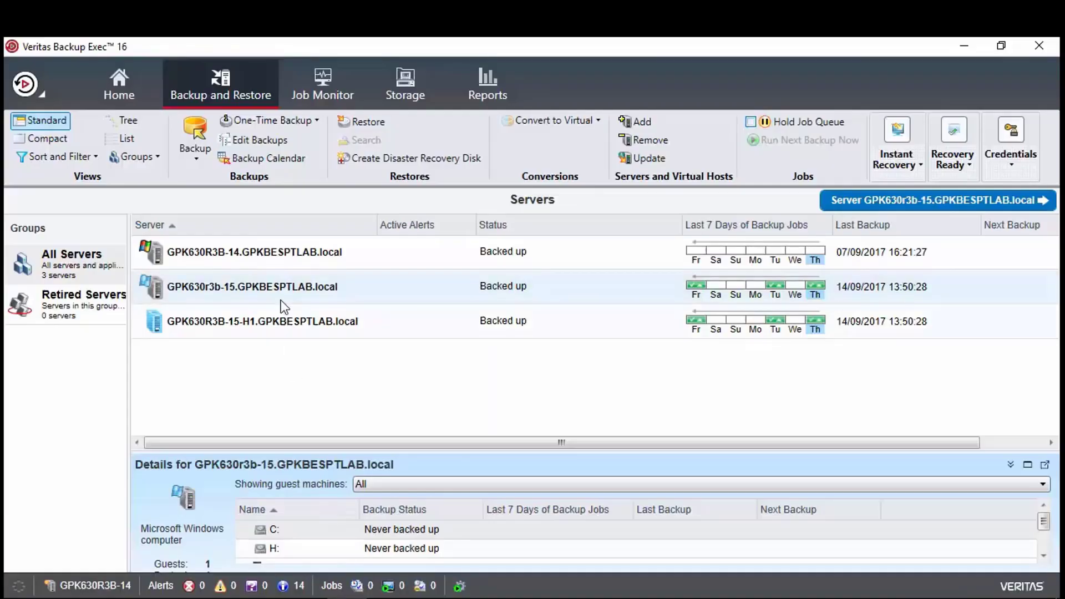
pyautogui.click(197, 147)
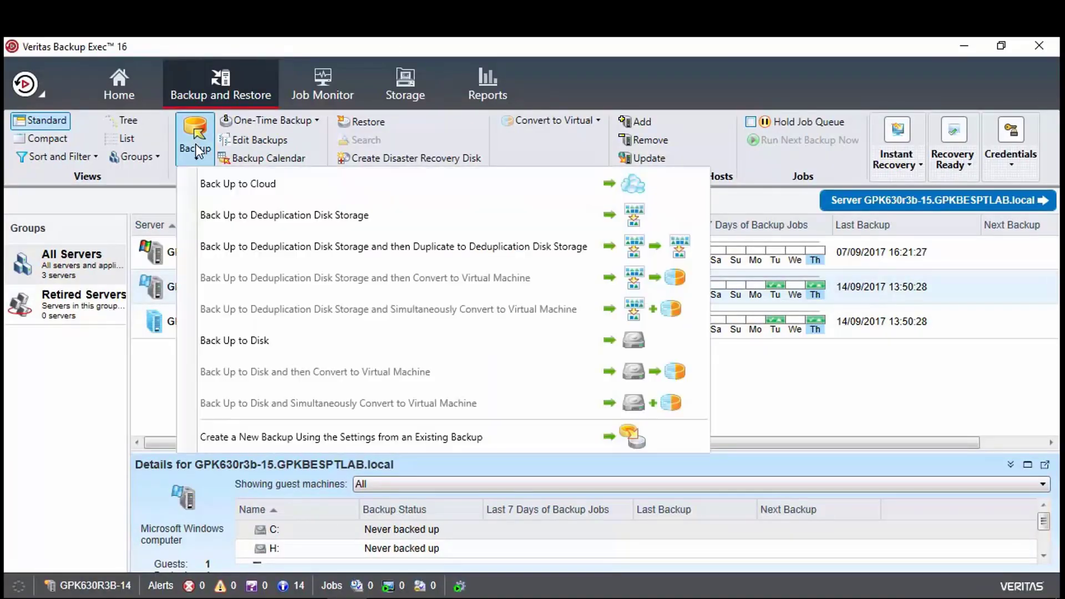
pyautogui.click(271, 438)
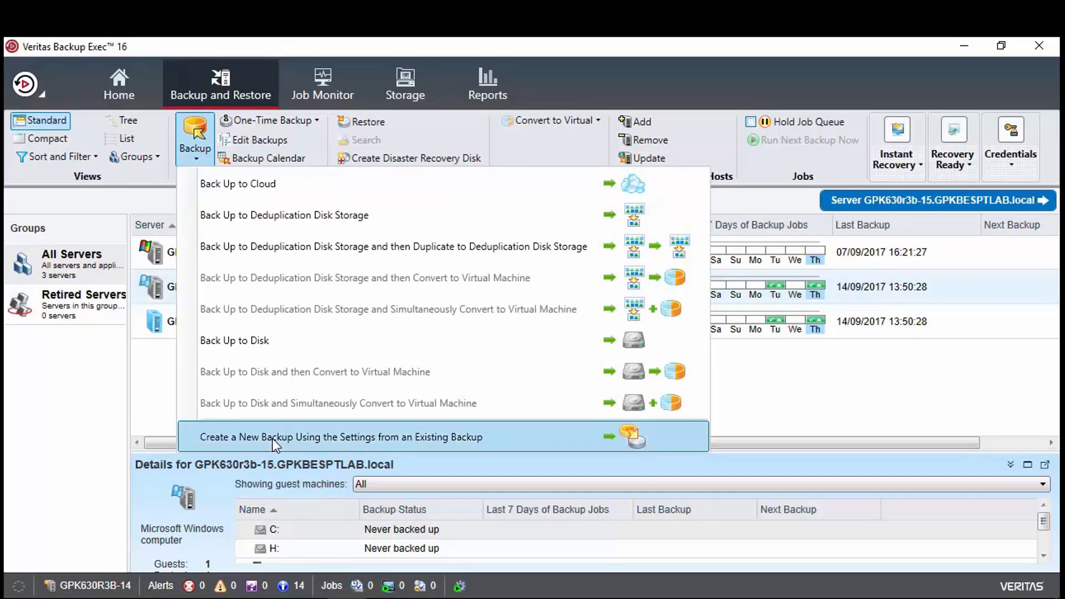
pyautogui.click(341, 226)
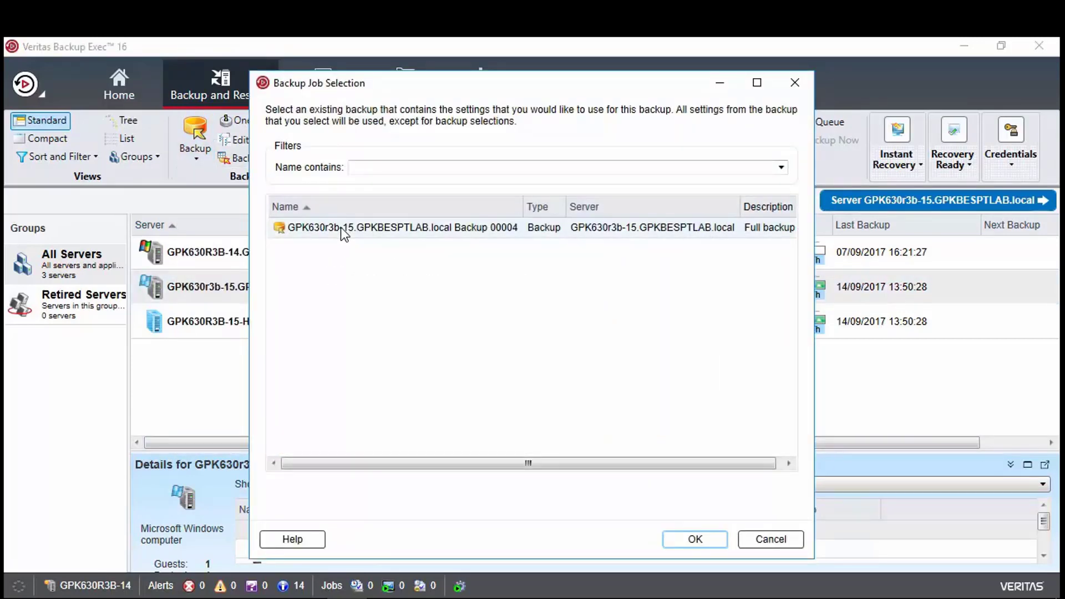
pyautogui.click(694, 540)
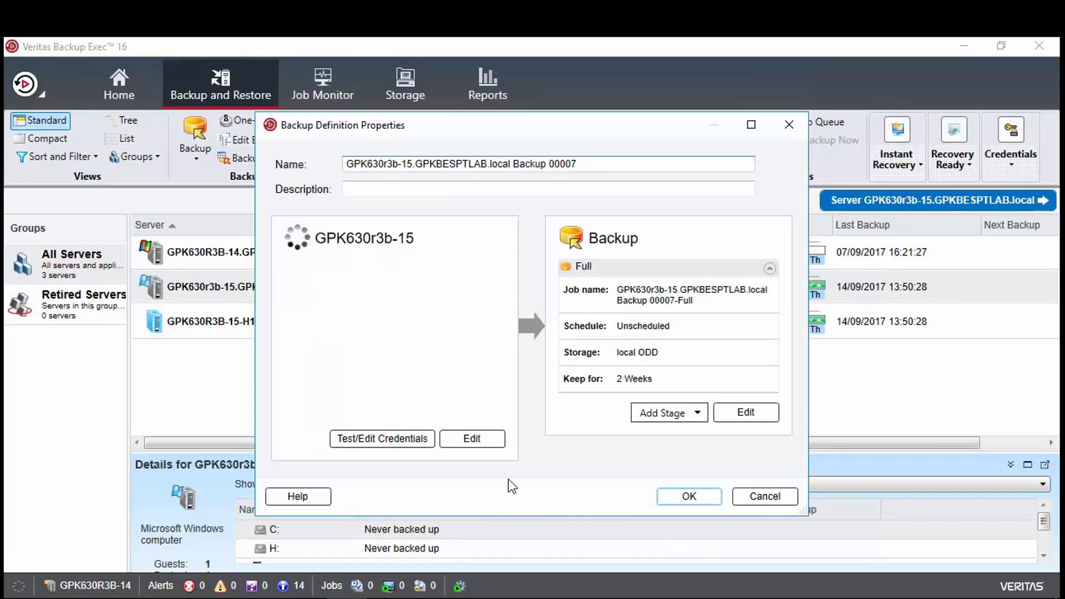
# Limit the backup selections to the Hyper-V virtual machines only.
pyautogui.click(486, 438)
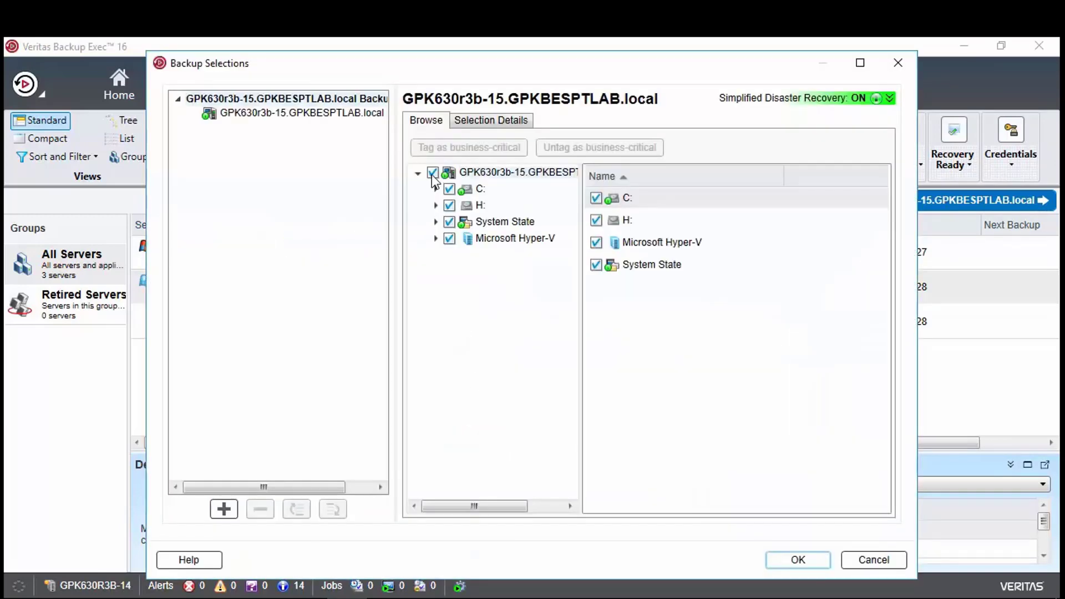
pyautogui.click(433, 173)
pyautogui.click(466, 242)
pyautogui.click(436, 239)
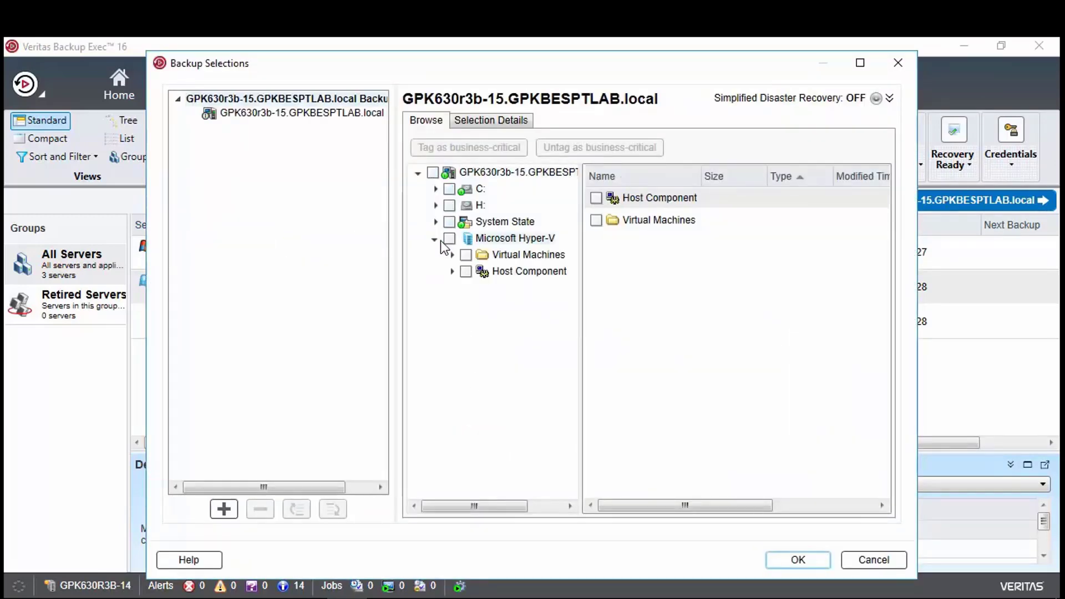
pyautogui.click(488, 256)
pyautogui.click(596, 198)
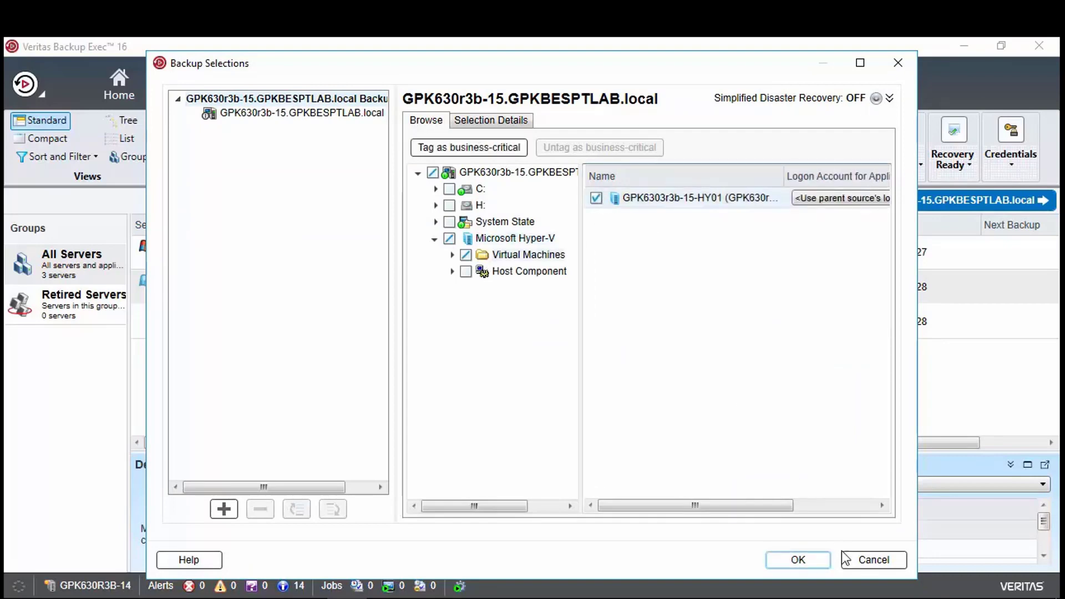
pyautogui.click(802, 559)
# Change the storage to azure ODD and save the definition as Backup 00007.
pyautogui.click(760, 411)
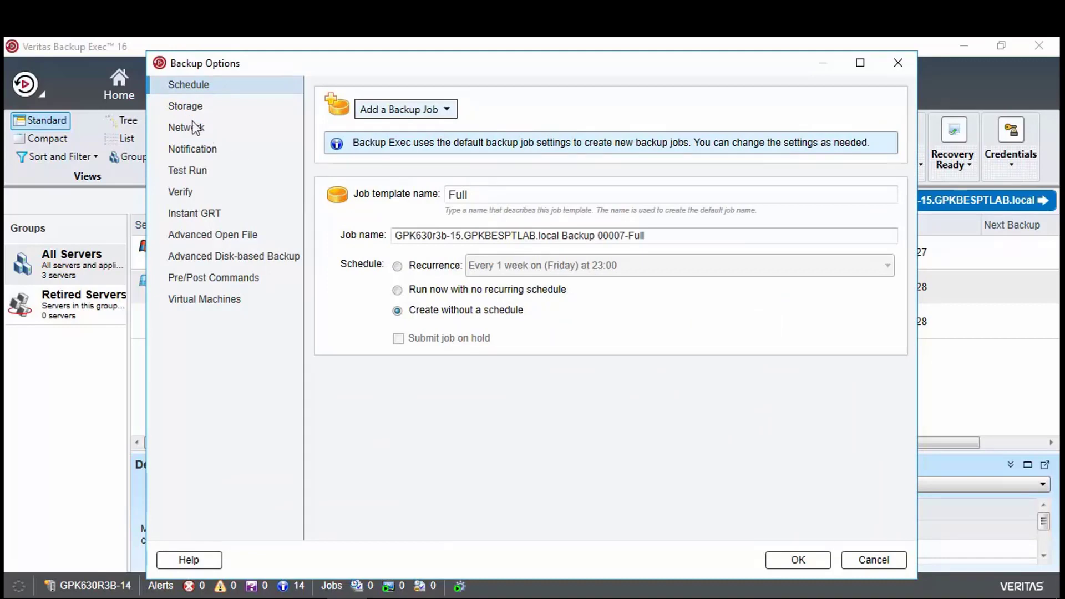
pyautogui.click(185, 109)
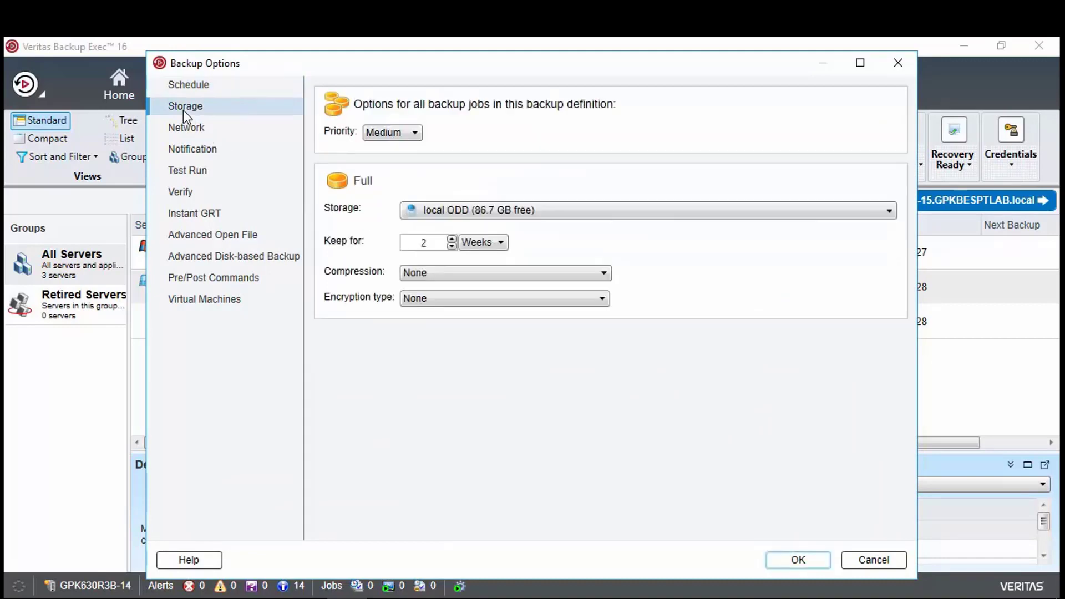
pyautogui.click(889, 211)
pyautogui.click(512, 262)
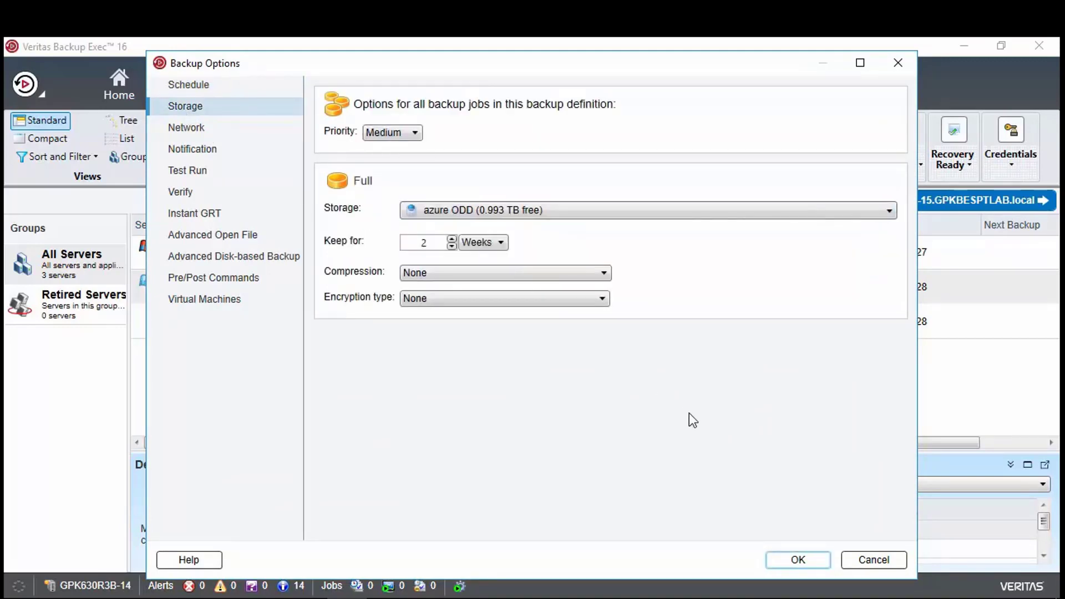
pyautogui.click(807, 558)
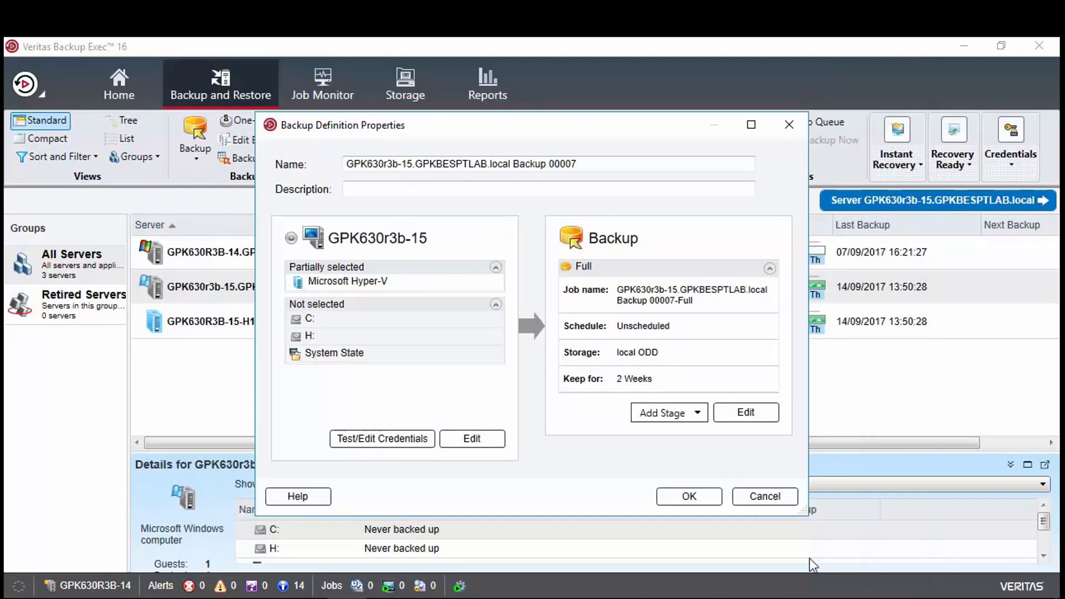
pyautogui.click(688, 496)
# Run Backup 00007's azure ODD full backup now and watch Job Activity until it completes.
pyautogui.doubleClick(308, 295)
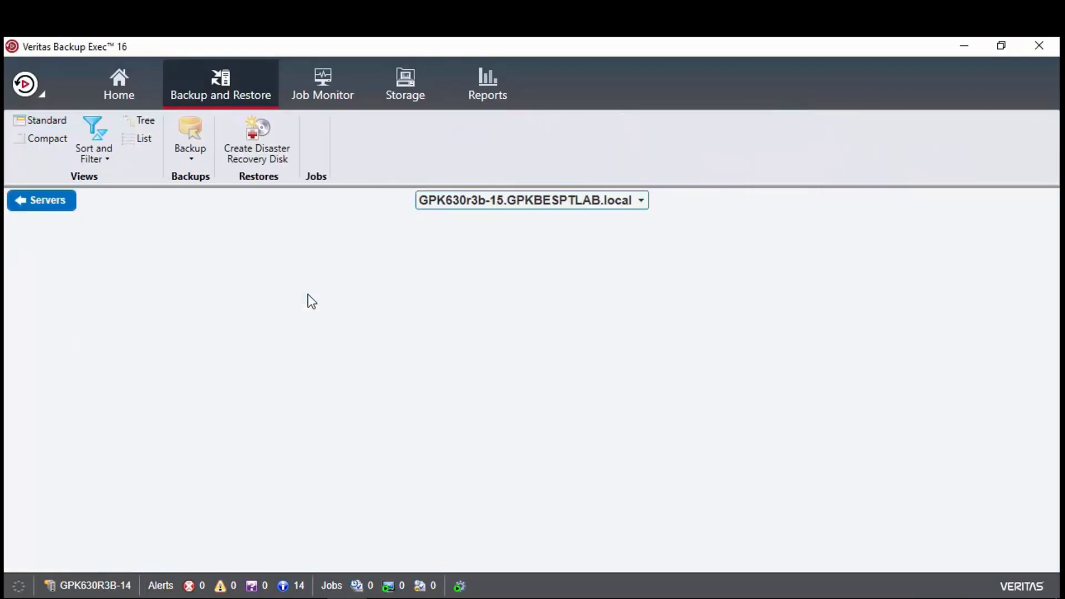
pyautogui.click(150, 284)
pyautogui.click(212, 322)
pyautogui.rightClick(212, 322)
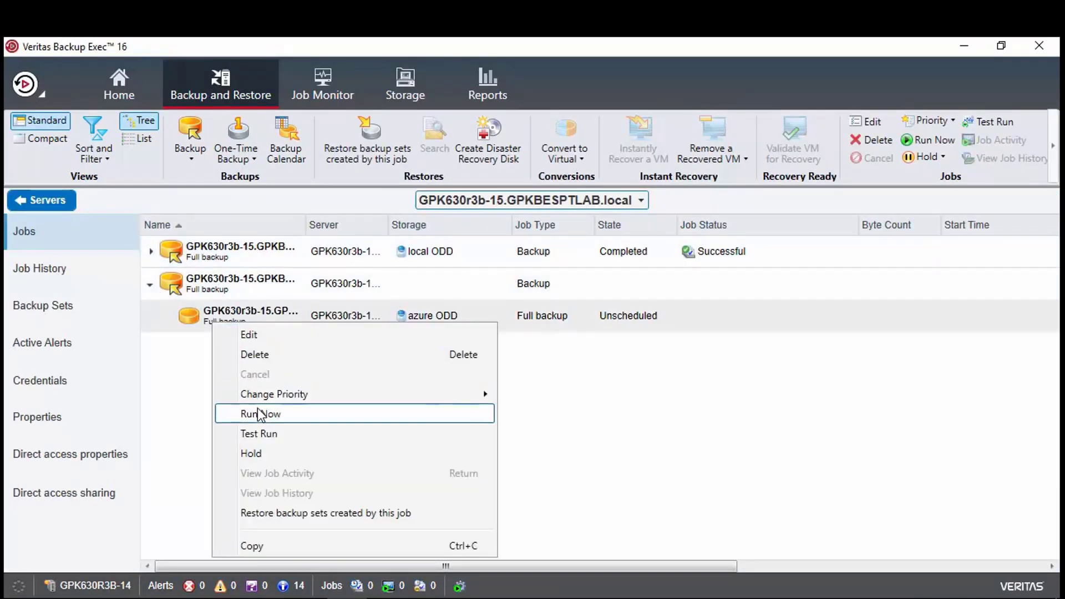
pyautogui.click(257, 411)
pyautogui.click(529, 372)
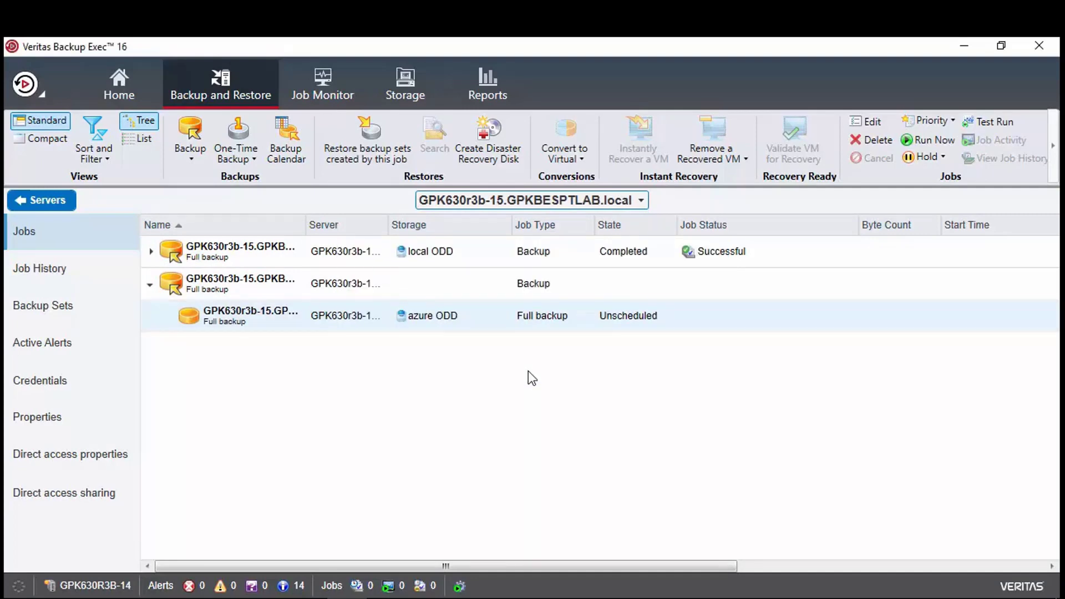
pyautogui.doubleClick(315, 321)
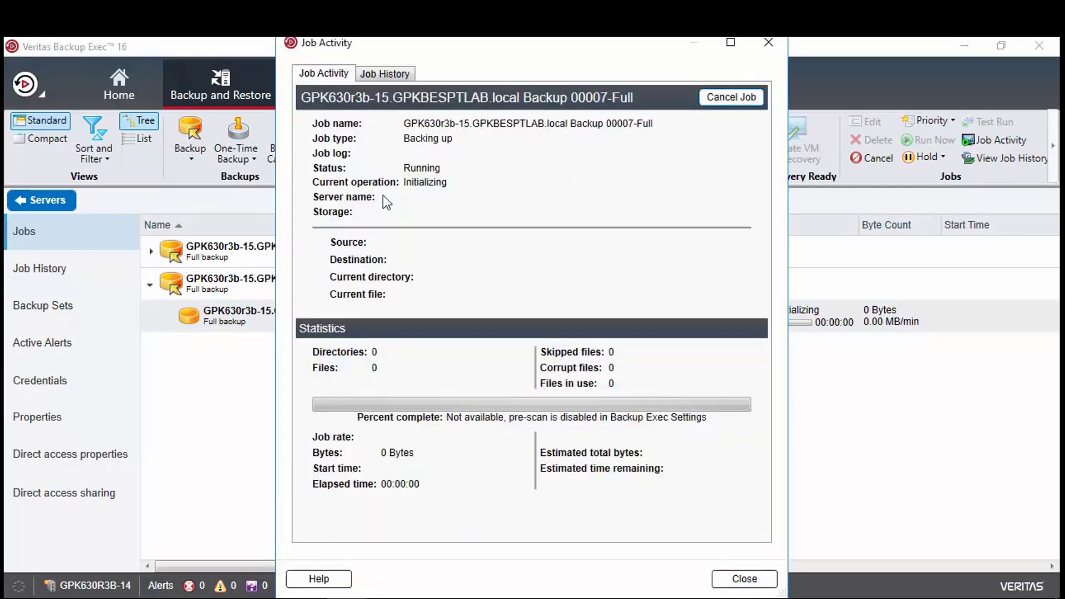
pyautogui.moveTo(408, 44); pyautogui.dragTo(290, 50)
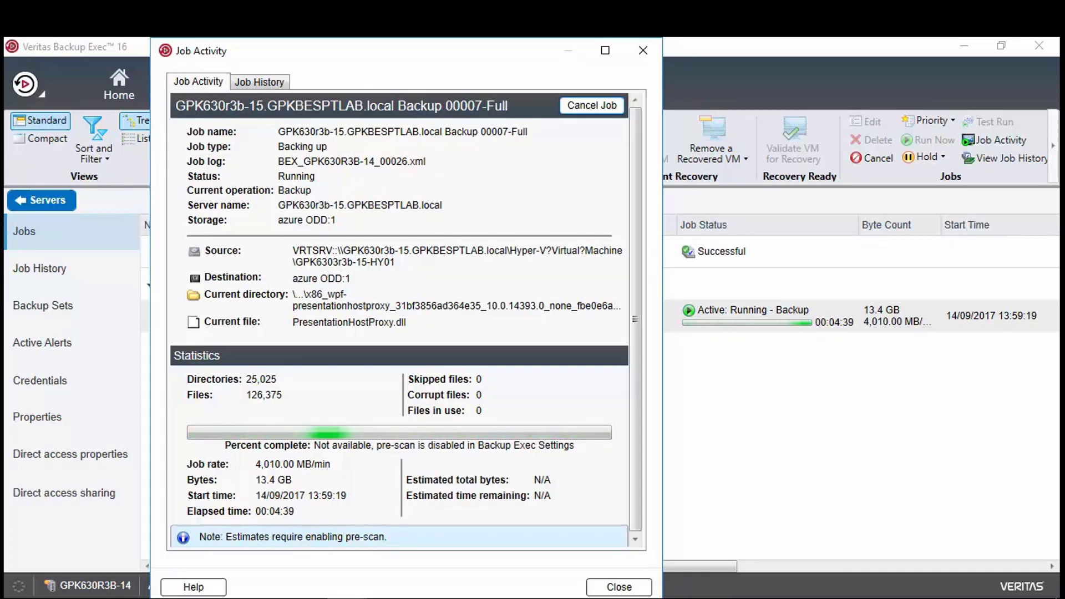
pyautogui.press('Escape')
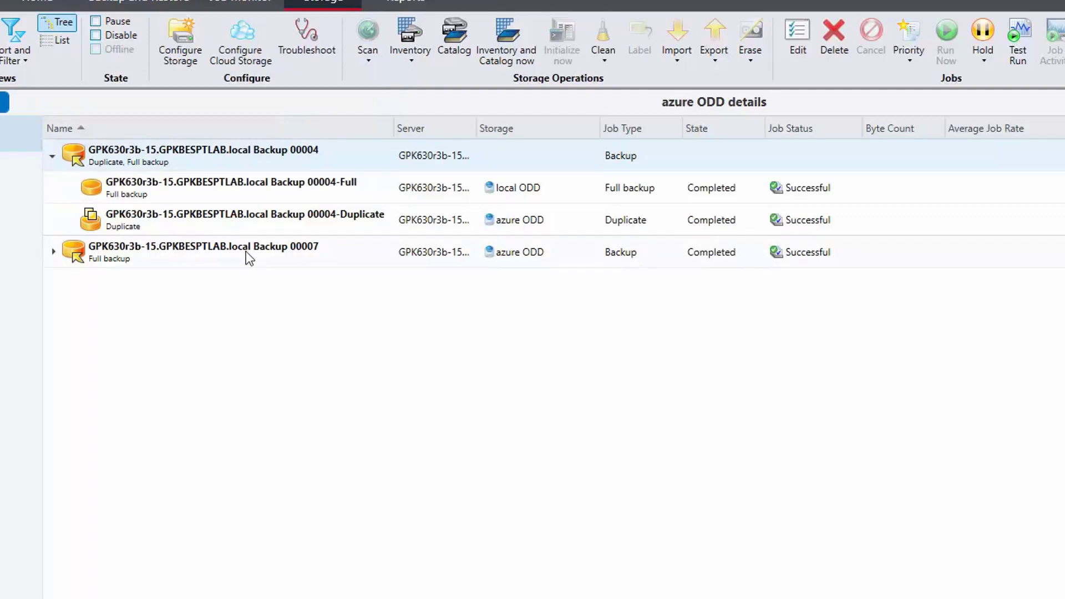
# Rerun the Backup 00004-Duplicate job now, copying the local ODD backup to azure ODD.
pyautogui.rightClick(232, 218)
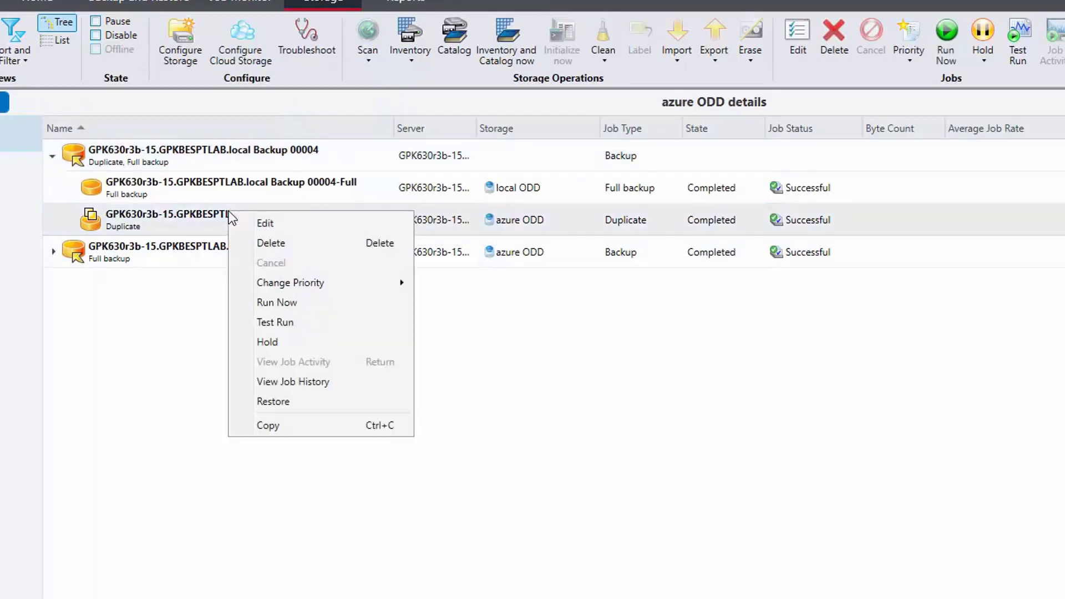
pyautogui.click(284, 308)
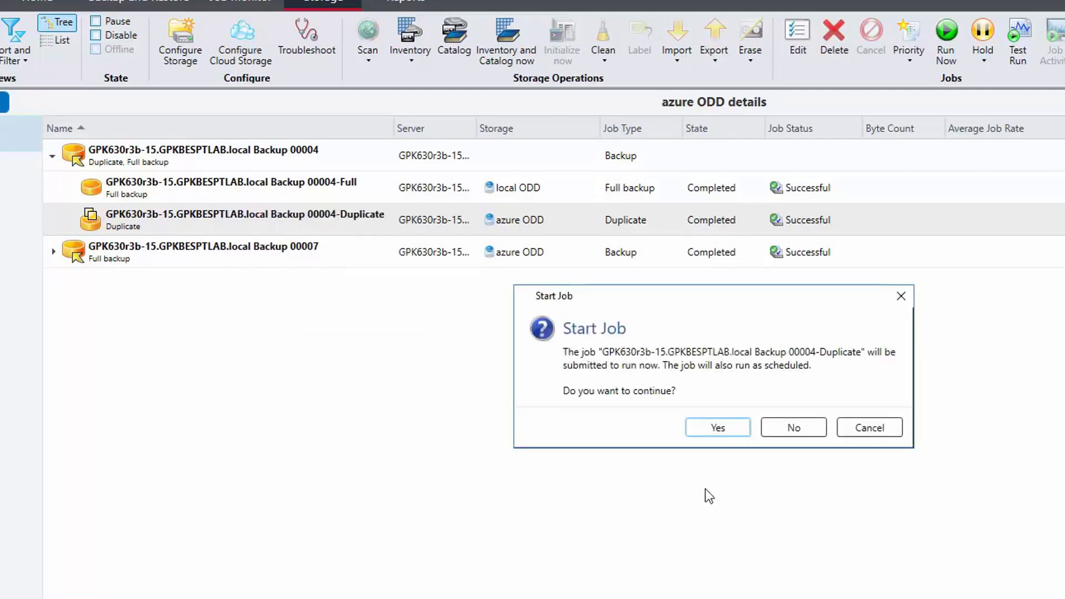
pyautogui.click(712, 430)
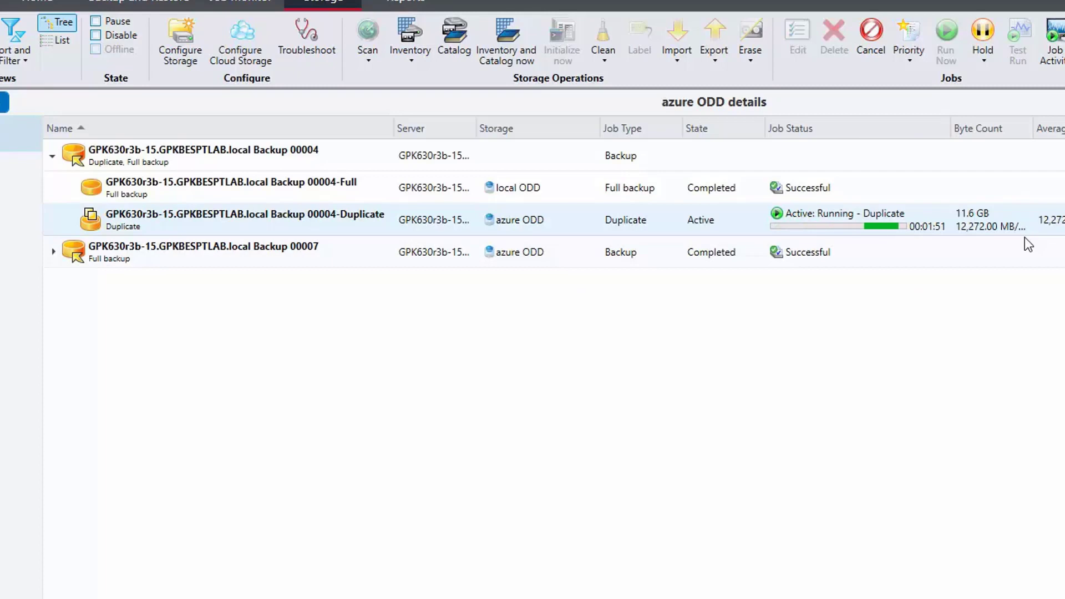